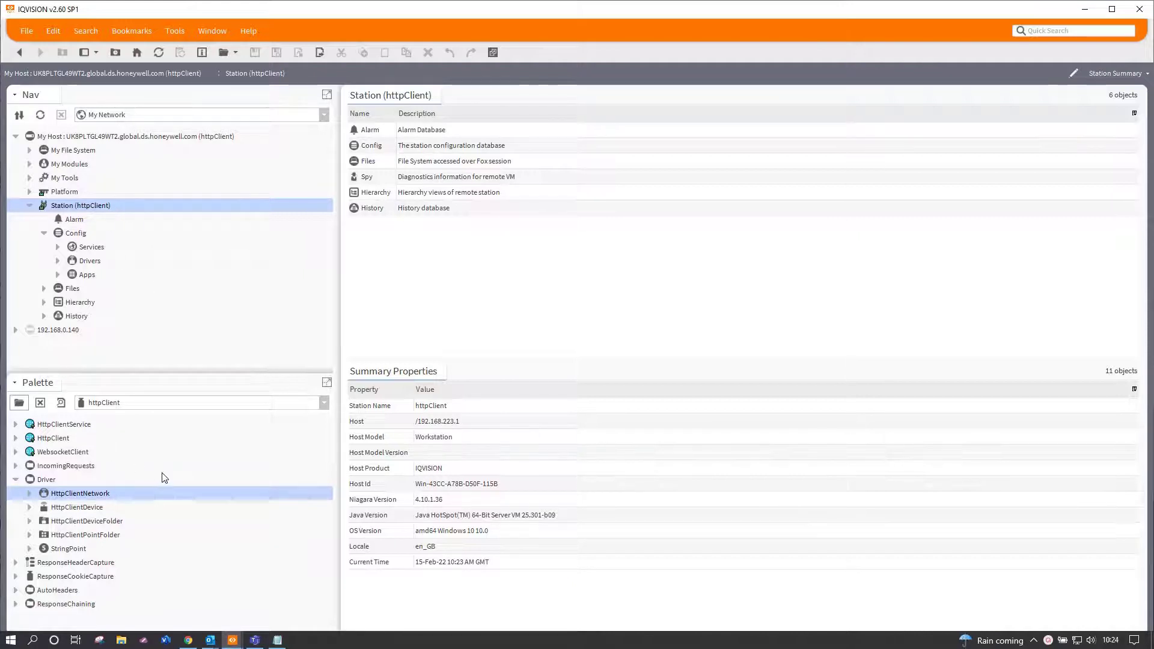
Add HttpClientService from the Palette to the station's Services under its default name.
{"action": "left_click_drag", "start_coordinate": [64, 423], "coordinate": [99, 251]}
{"action": "left_click", "coordinate": [552, 343]}
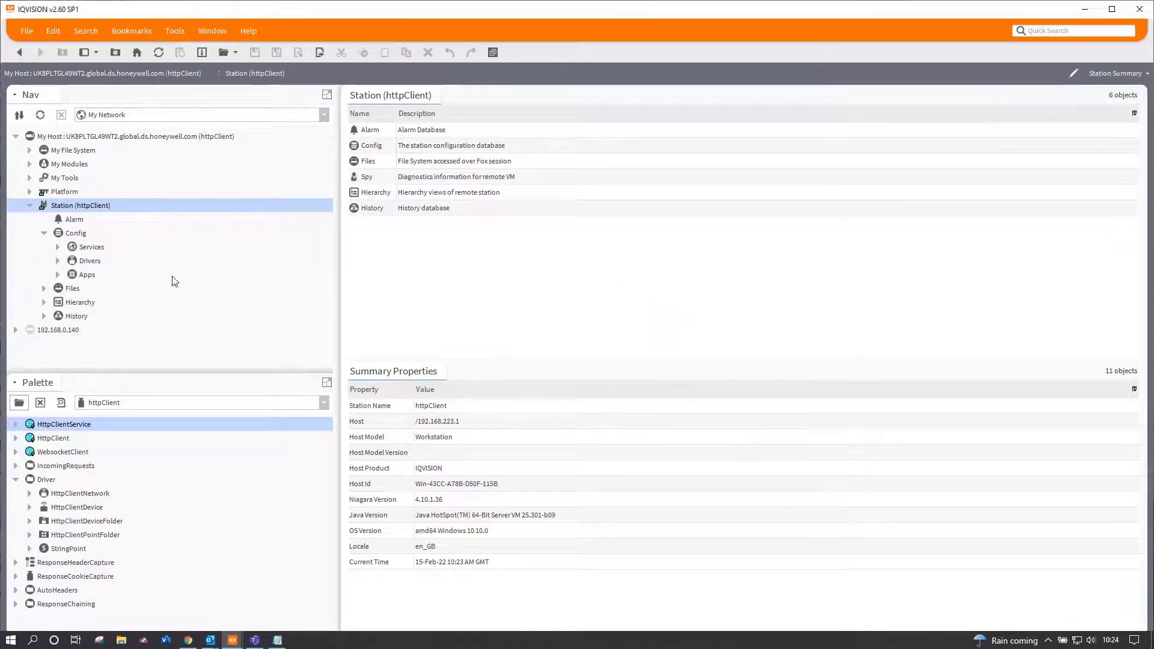
{"action": "left_click", "coordinate": [58, 247]}
{"action": "scroll", "coordinate": [206, 294], "scroll_direction": "down", "scroll_amount": 6}
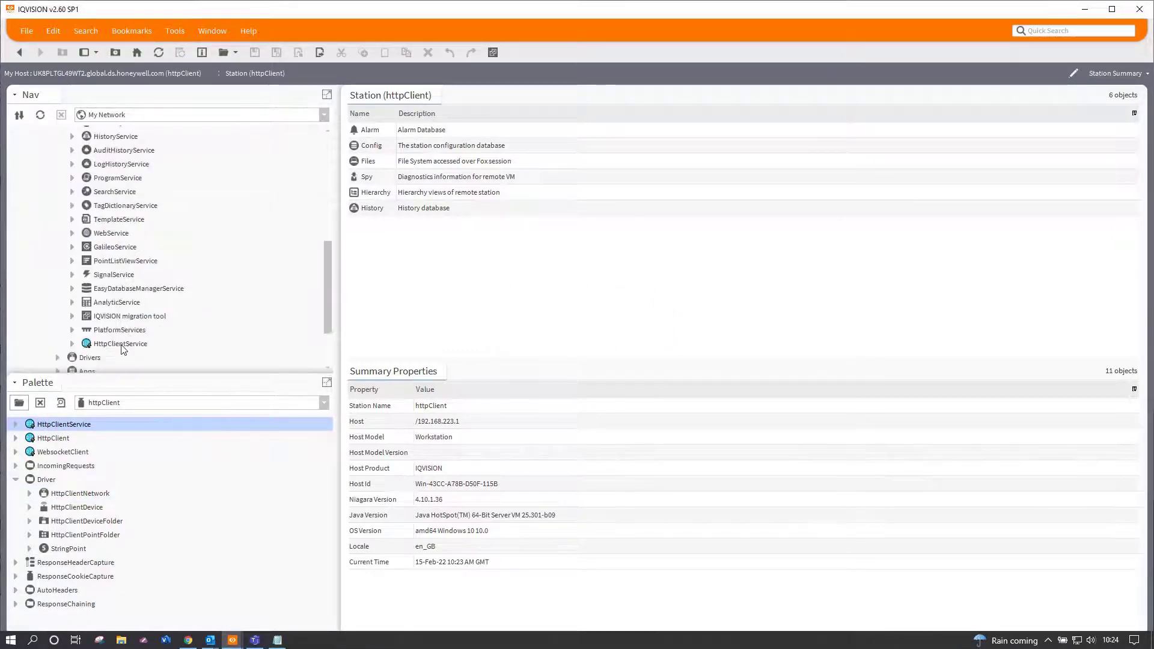
Open the HttpClientService property sheet, showing status ok and Enabled true.
{"action": "double_click", "coordinate": [122, 346]}
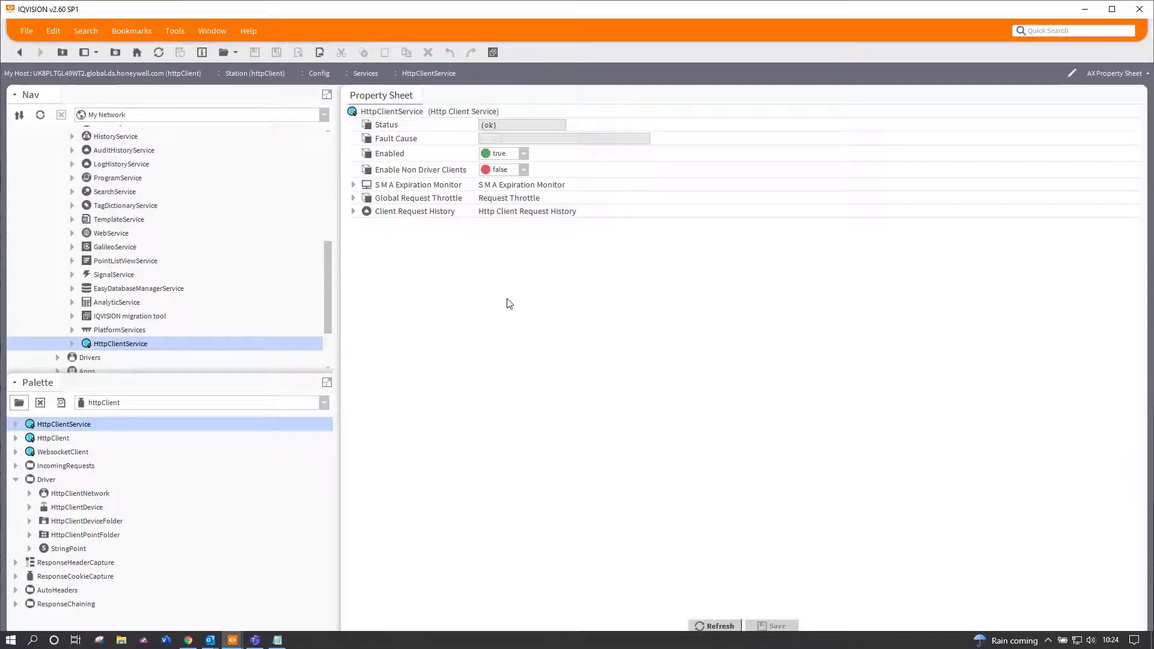
{"action": "left_click", "coordinate": [353, 185]}
{"action": "left_click", "coordinate": [354, 185]}
{"action": "scroll", "coordinate": [175, 277], "scroll_direction": "up", "scroll_amount": 10}
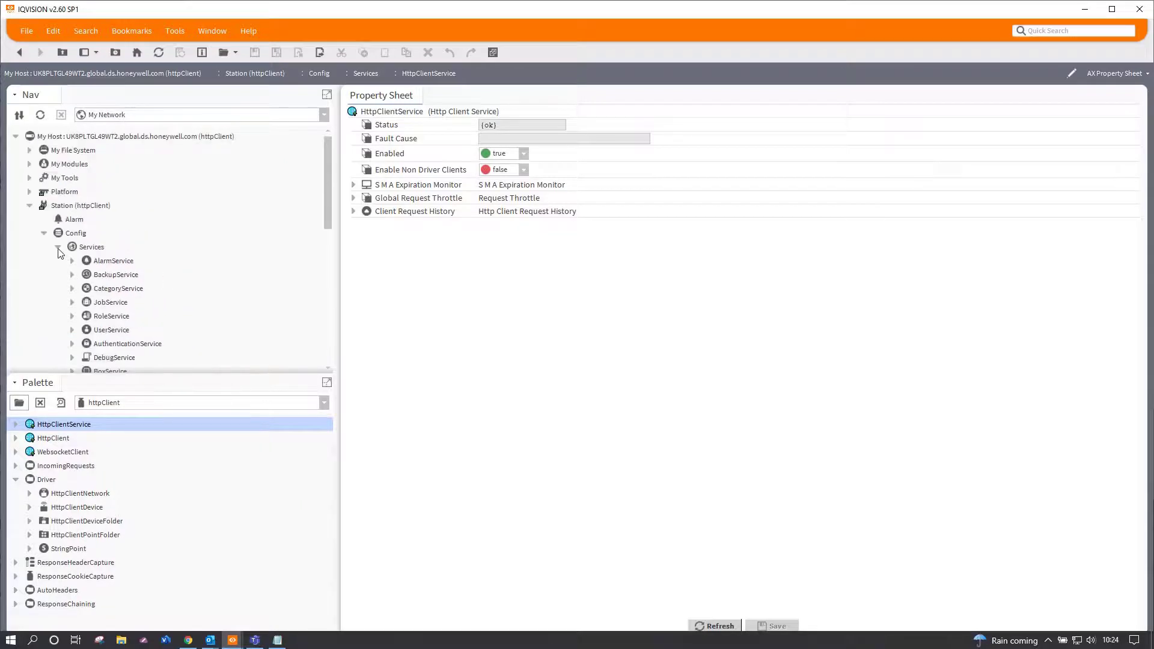
{"action": "left_click", "coordinate": [58, 248]}
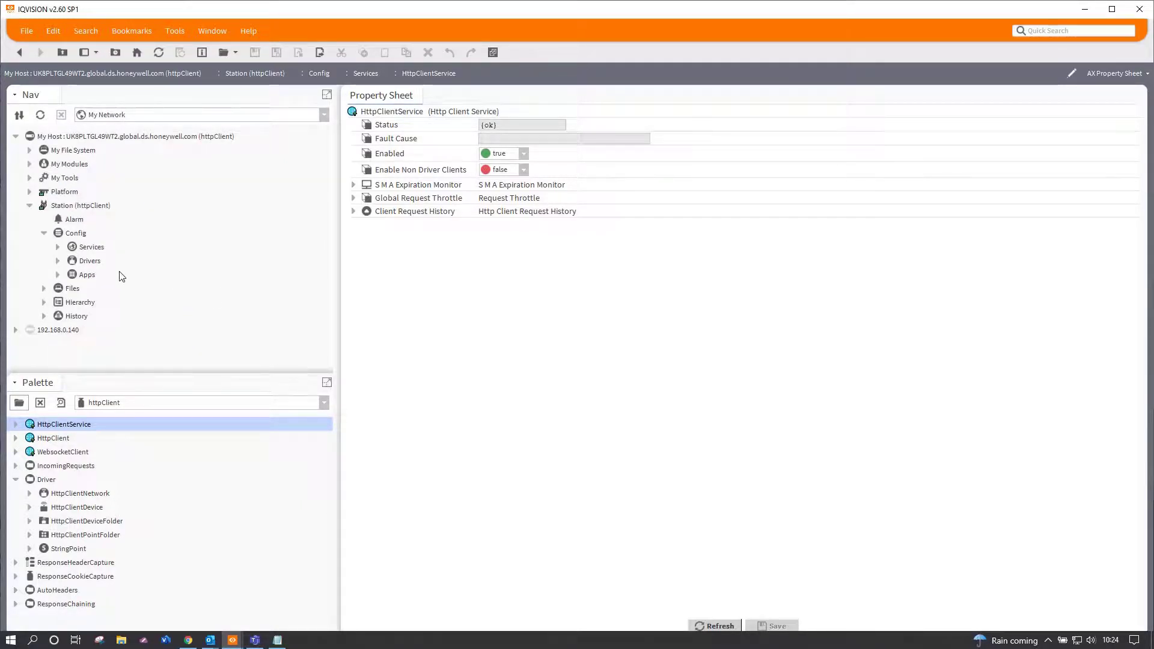
Drop an HttpClientNetwork under Drivers with its default name and select it.
{"action": "left_click", "coordinate": [58, 261]}
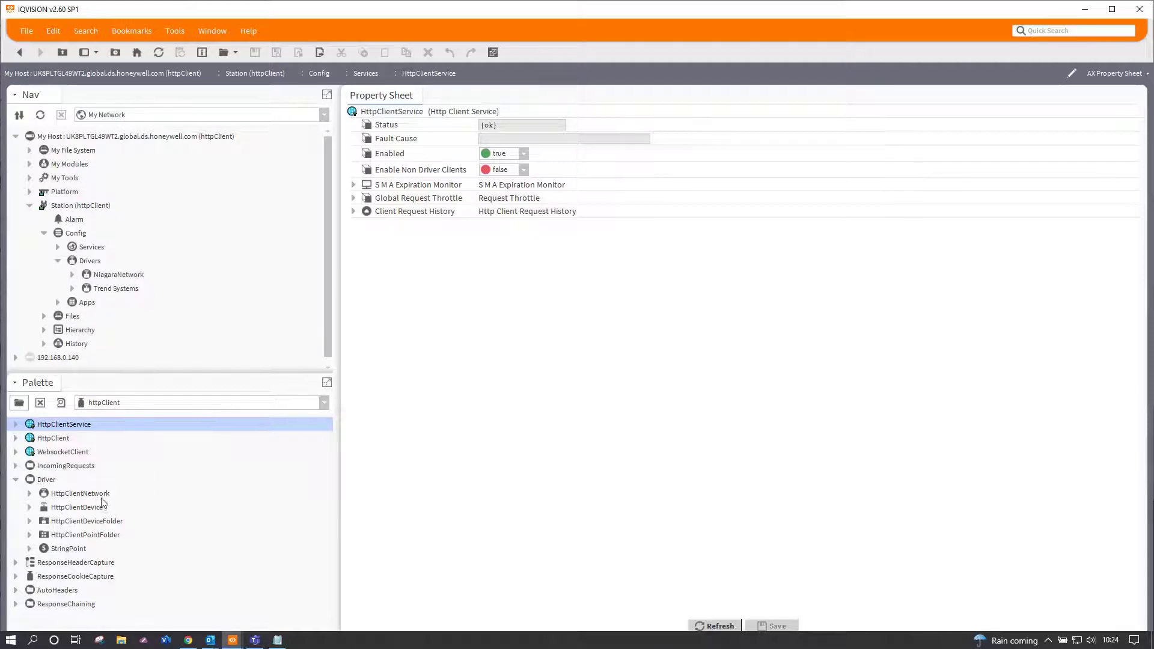
{"action": "left_click_drag", "start_coordinate": [85, 493], "coordinate": [93, 265]}
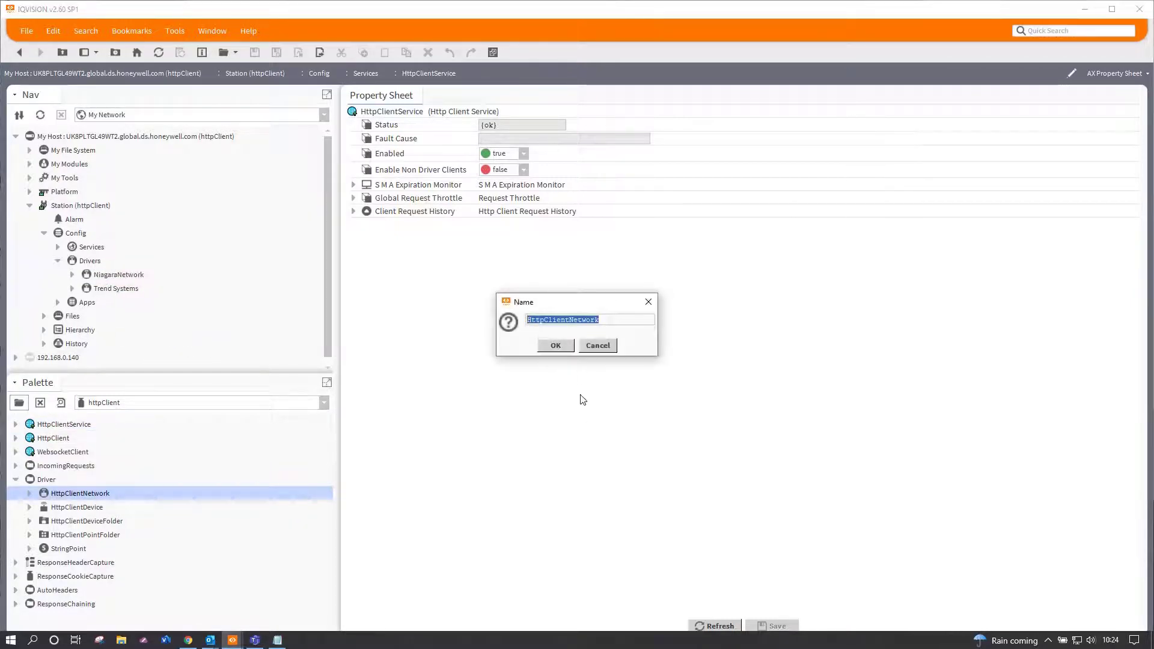
{"action": "left_click", "coordinate": [554, 347]}
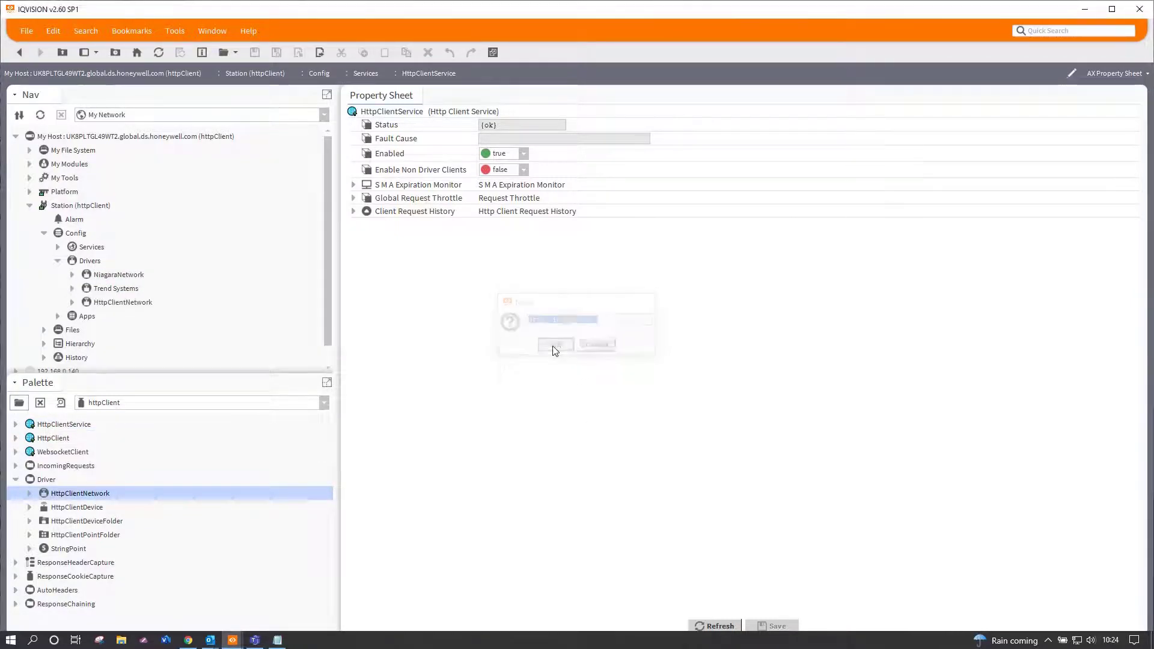
{"action": "left_click", "coordinate": [119, 304]}
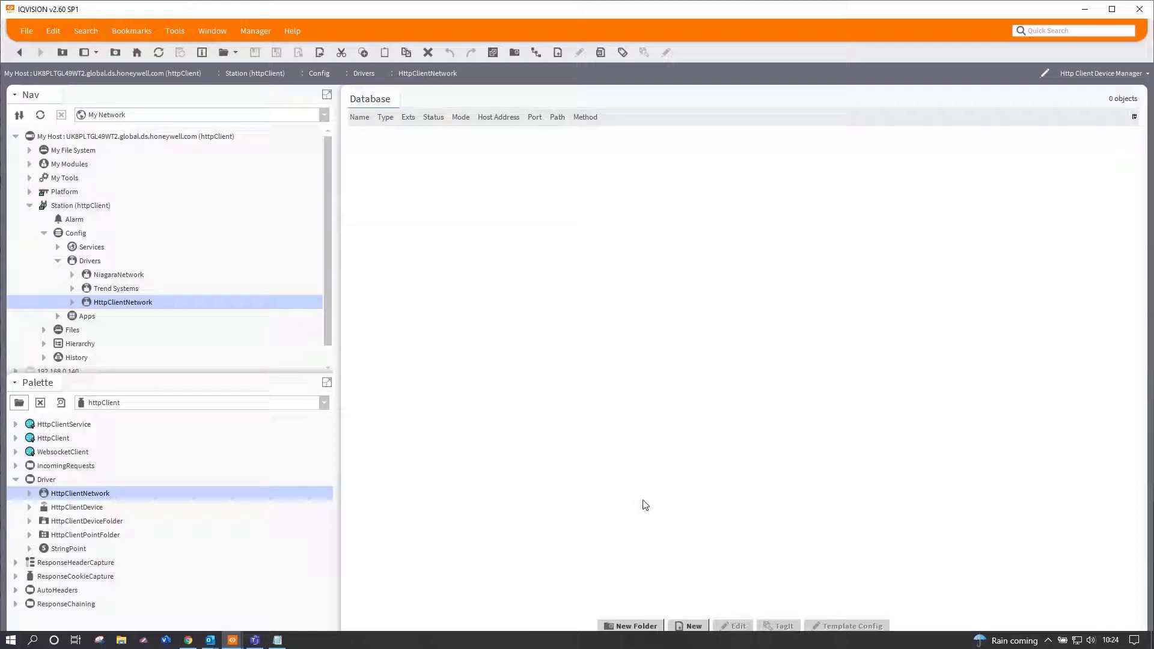
Create Http Client Device SunriseSunset with host api.sunrise-sunset.org, path /json and method GET.
{"action": "left_click", "coordinate": [687, 624]}
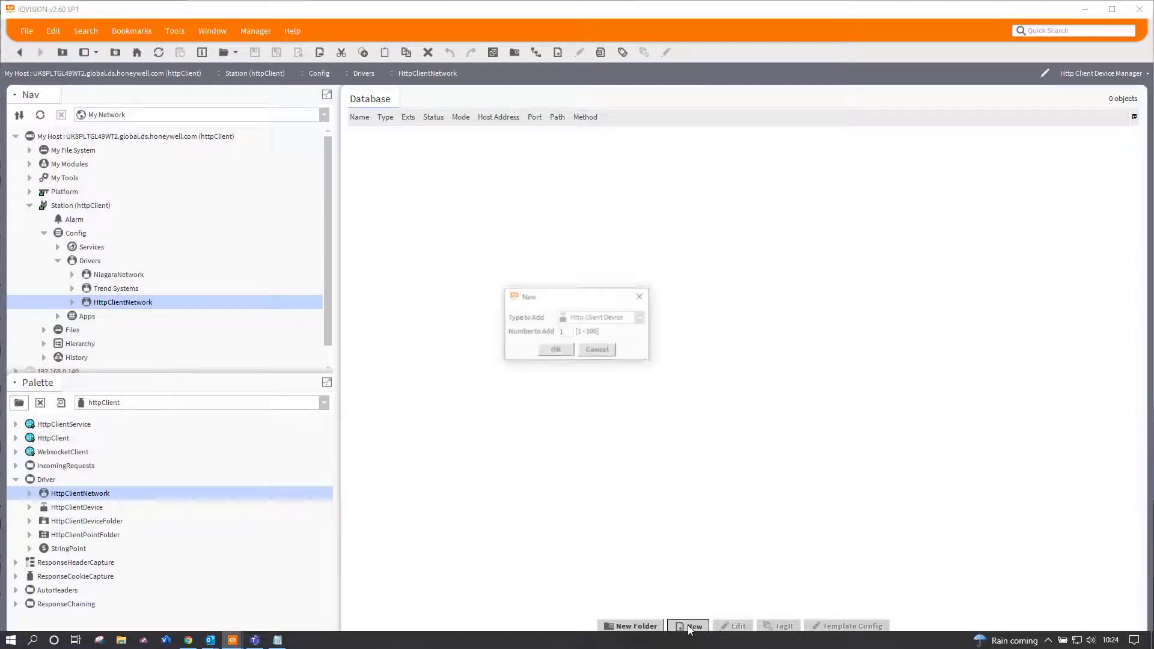
{"action": "left_click", "coordinate": [555, 351]}
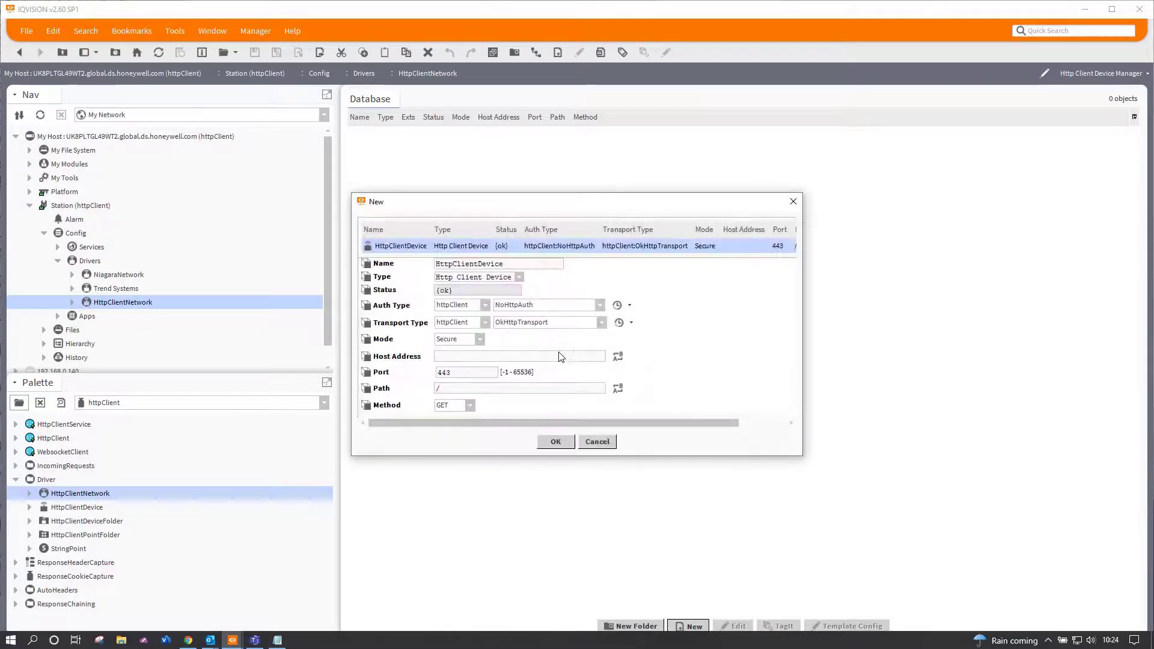
{"action": "double_click", "coordinate": [536, 266]}
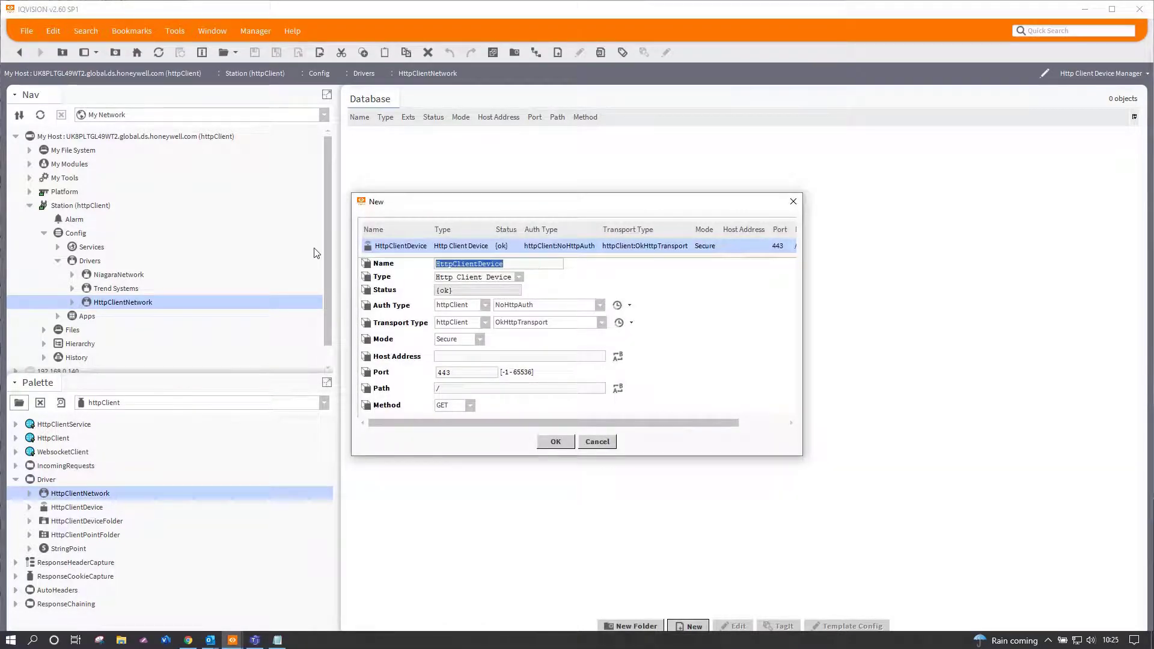
{"action": "type", "text": "Sunr"}
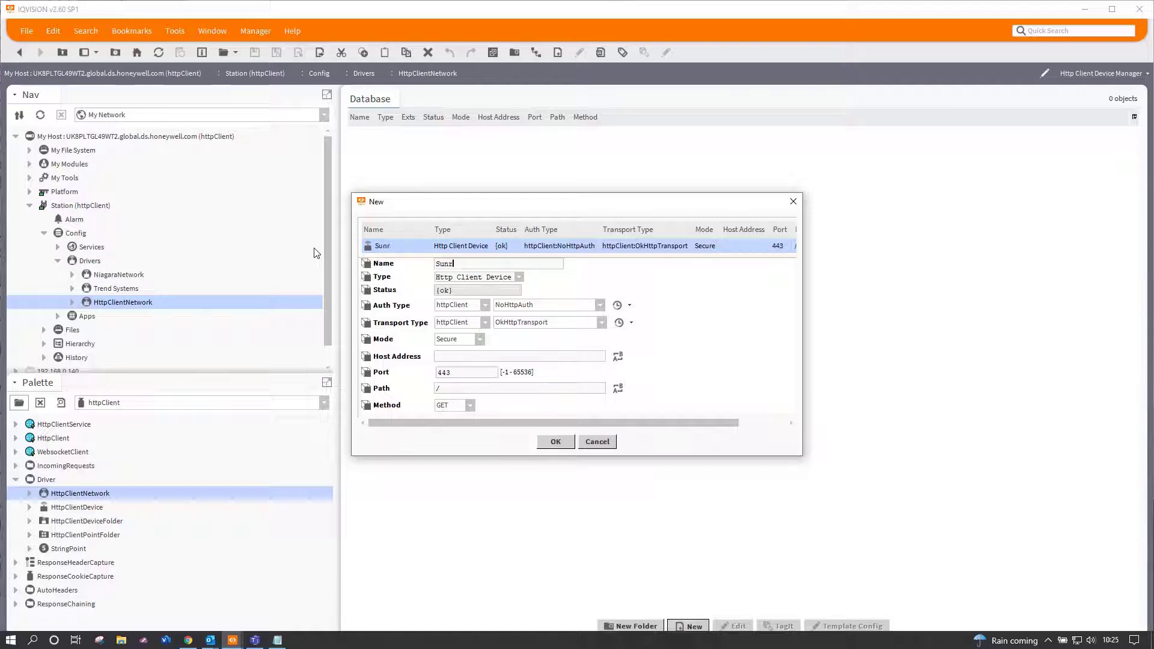
{"action": "type", "text": "iseSunset"}
{"action": "left_click", "coordinate": [454, 357]}
{"action": "type", "text": "api.sunrise-sunset.org"}
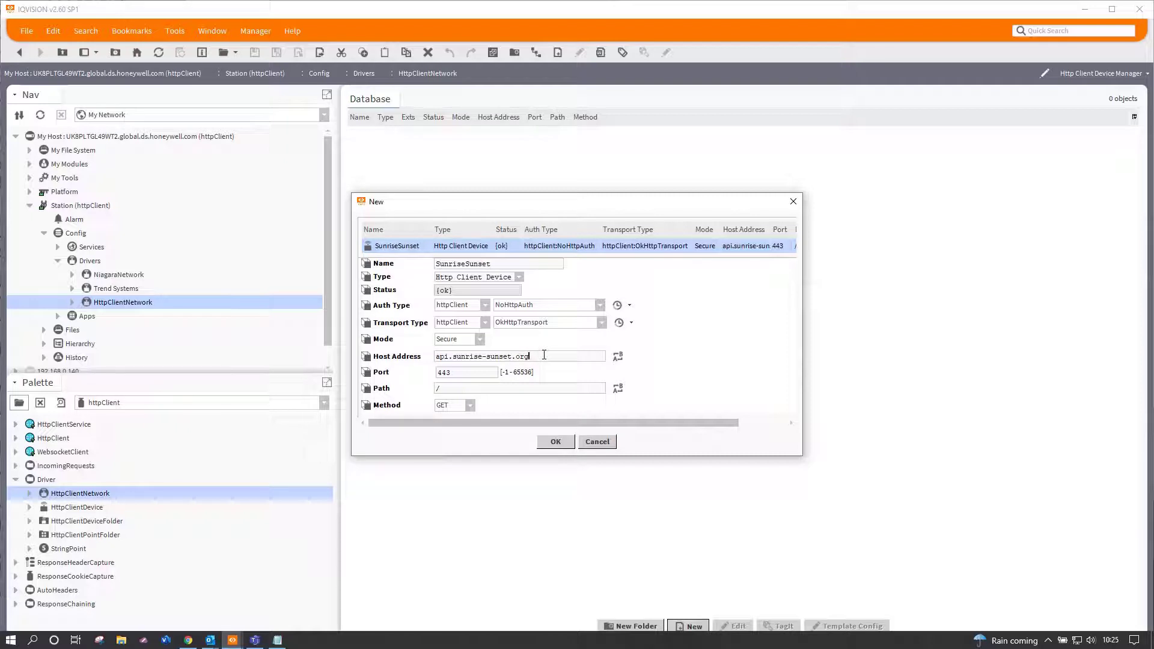
{"action": "left_click", "coordinate": [464, 387]}
{"action": "type", "text": "son"}
{"action": "left_click", "coordinate": [470, 406]}
{"action": "left_click", "coordinate": [470, 405]}
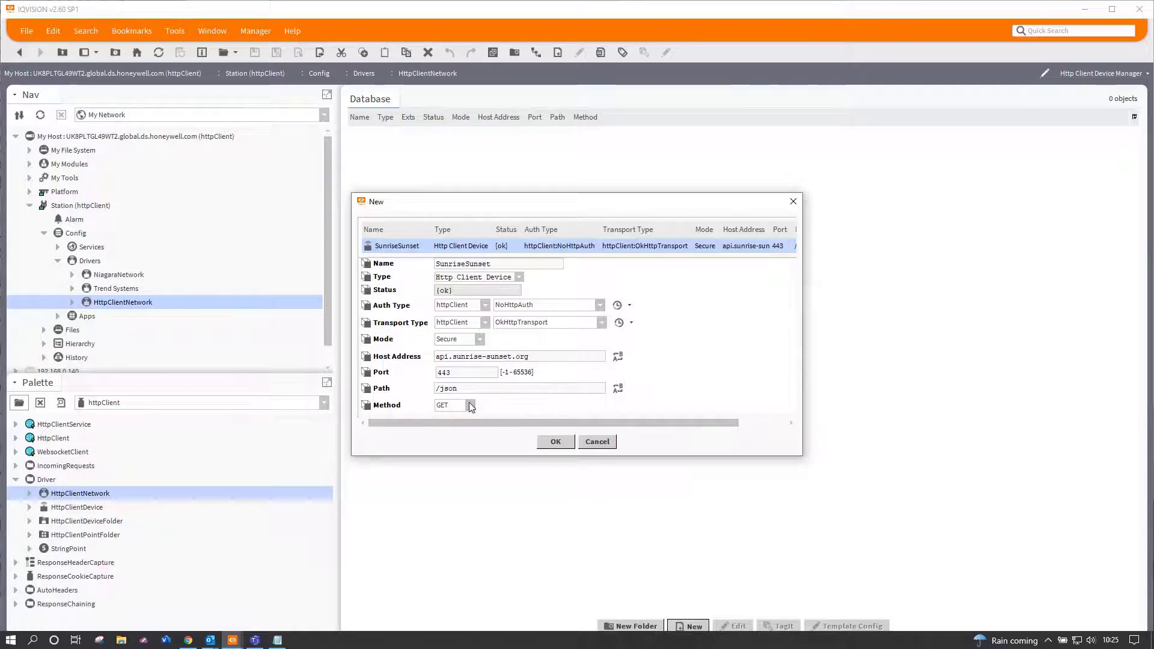
{"action": "left_click", "coordinate": [470, 405]}
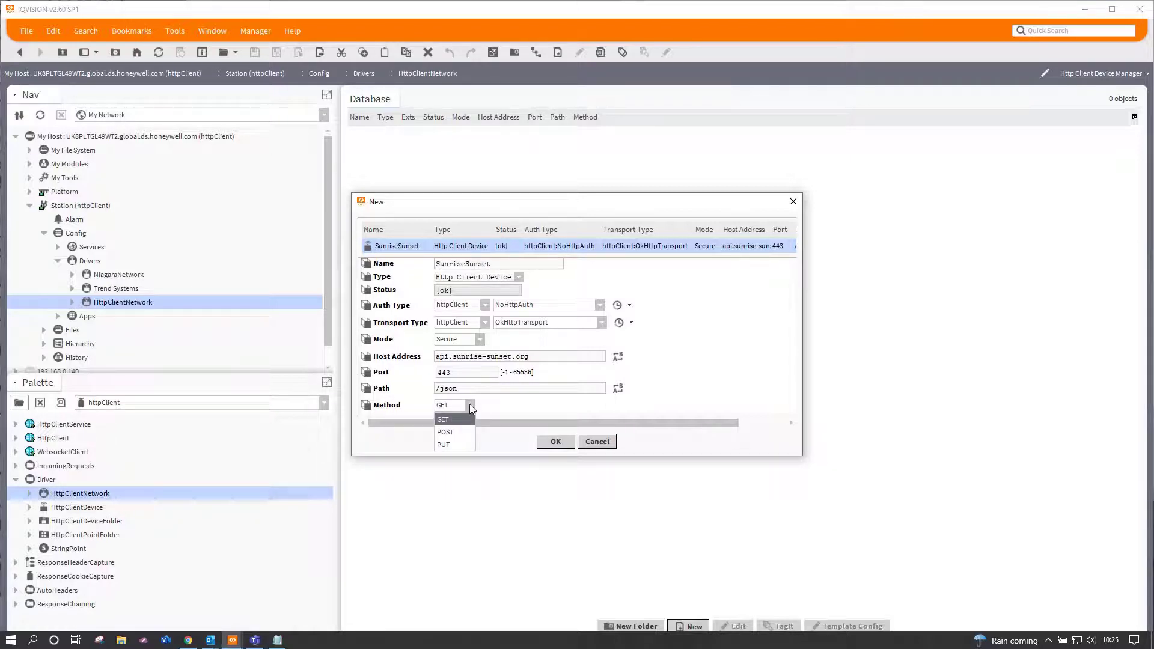
{"action": "left_click", "coordinate": [470, 404]}
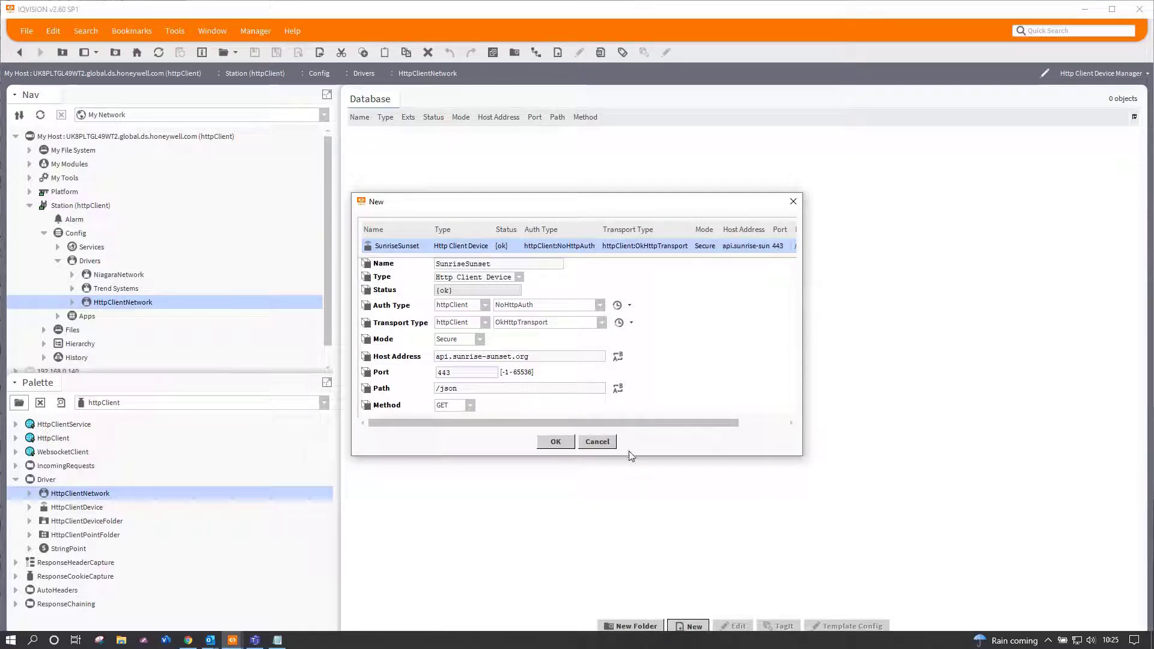
{"action": "left_click", "coordinate": [556, 443]}
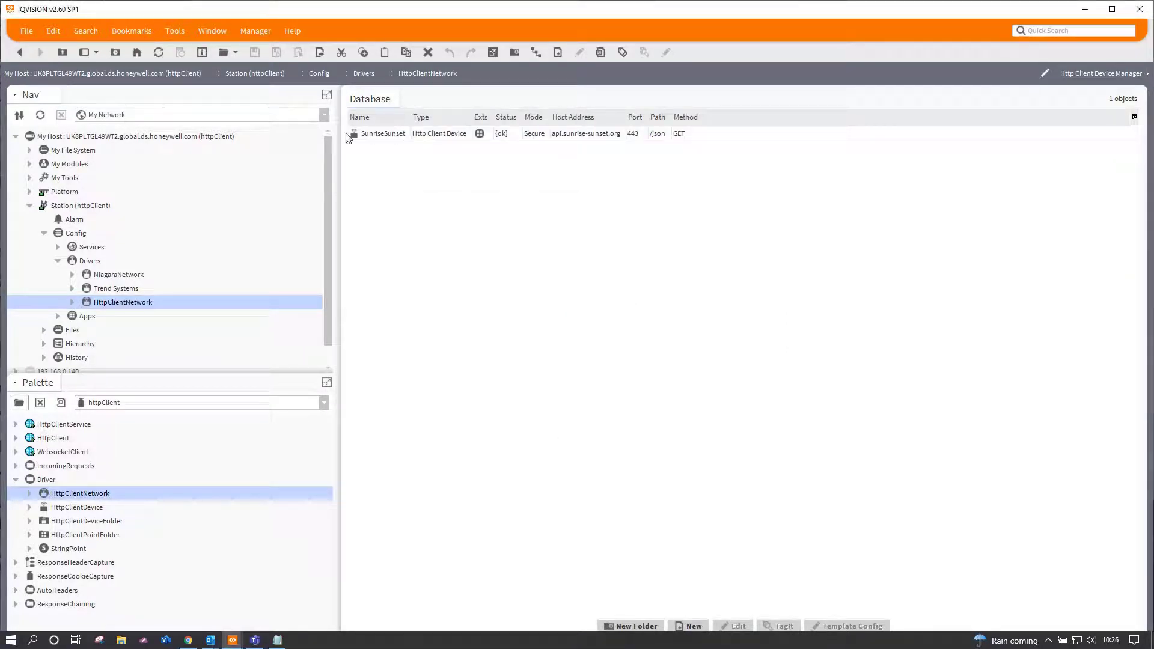
Open SunriseSunset's empty Point Manager and bring up the New point dialog.
{"action": "left_click", "coordinate": [376, 138]}
{"action": "right_click", "coordinate": [376, 138]}
{"action": "key", "text": "Escape"}
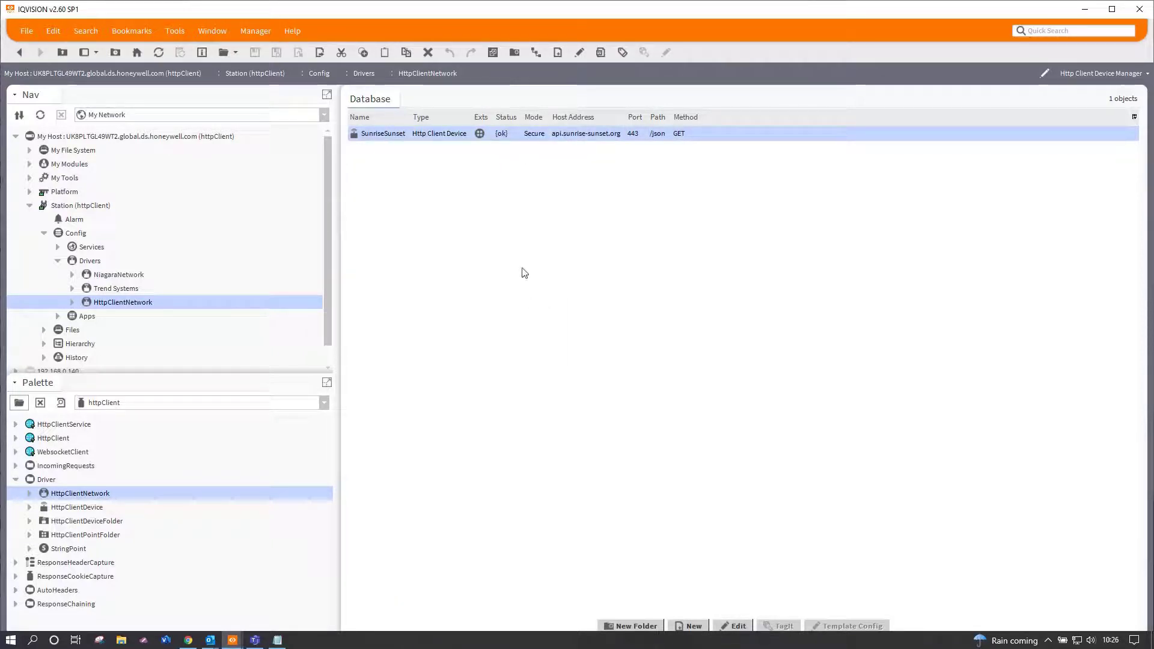
{"action": "left_click", "coordinate": [72, 302]}
{"action": "scroll", "coordinate": [198, 294], "scroll_direction": "down", "scroll_amount": 1}
{"action": "left_click", "coordinate": [86, 289]}
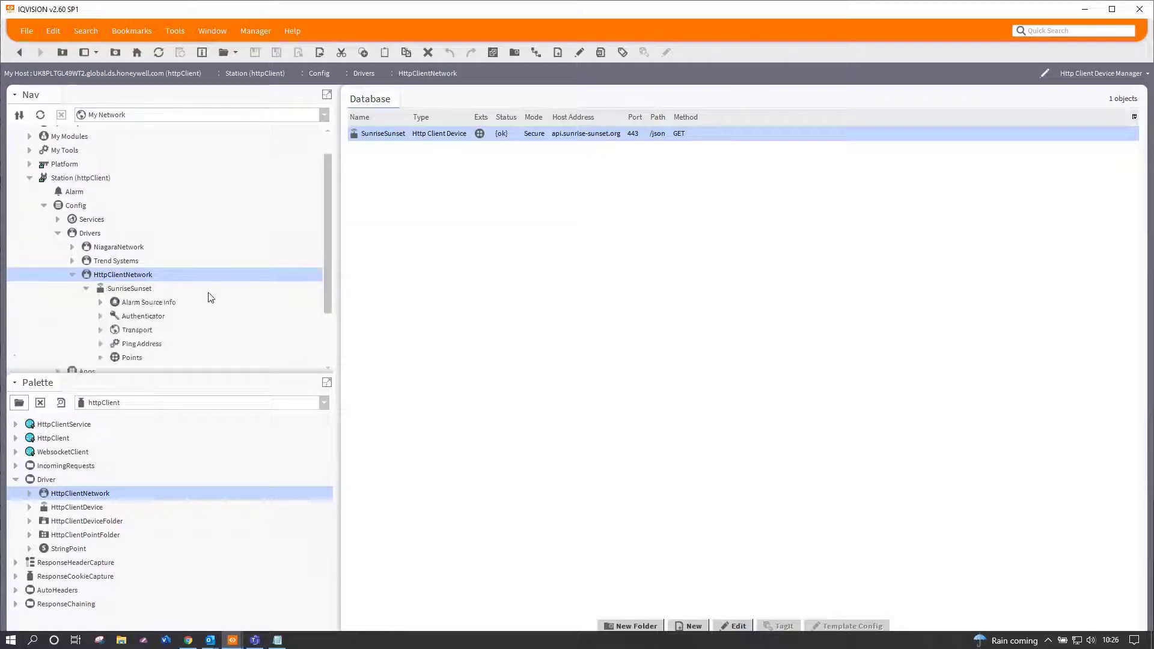
{"action": "scroll", "coordinate": [205, 298], "scroll_direction": "down", "scroll_amount": 2}
{"action": "double_click", "coordinate": [108, 288]}
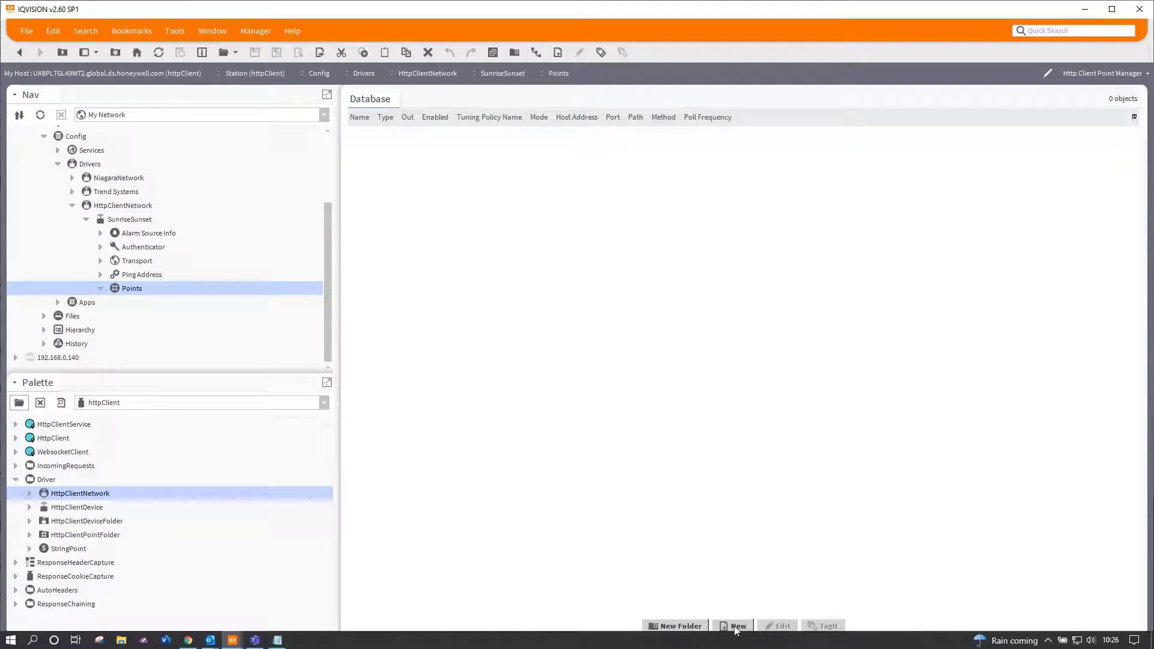
{"action": "left_click", "coordinate": [735, 626]}
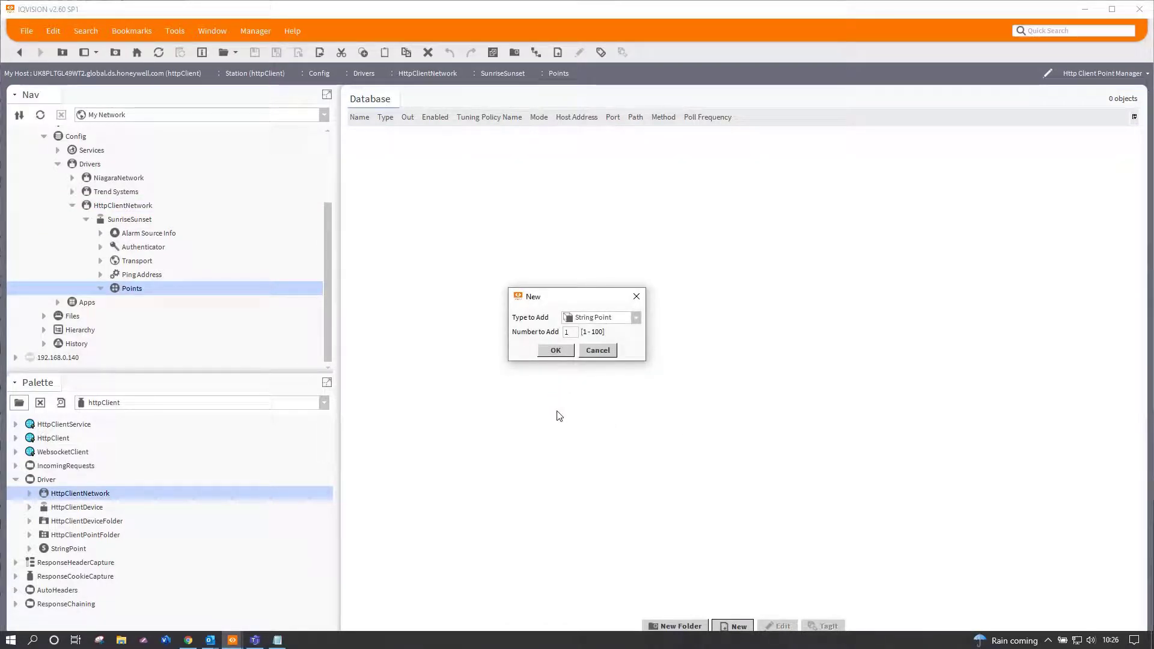
Create String Point Greenwich with host api.sunrise-sunset.org, path /json and Fast polling.
{"action": "left_click", "coordinate": [563, 352]}
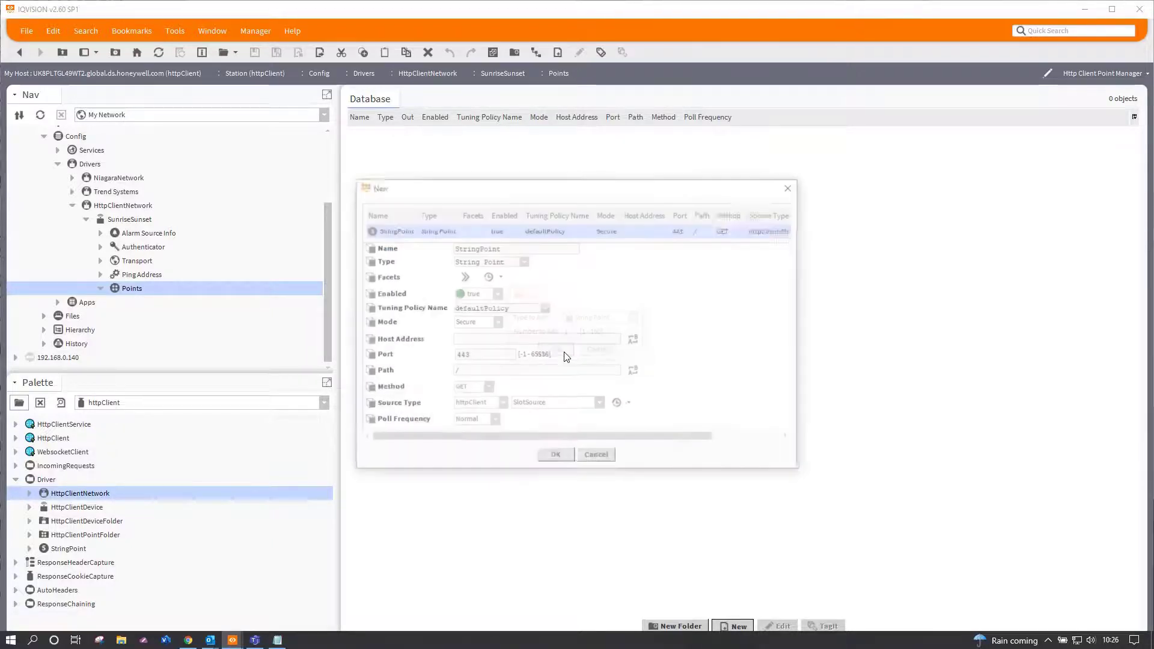
{"action": "double_click", "coordinate": [510, 247]}
{"action": "type", "text": "Gre"}
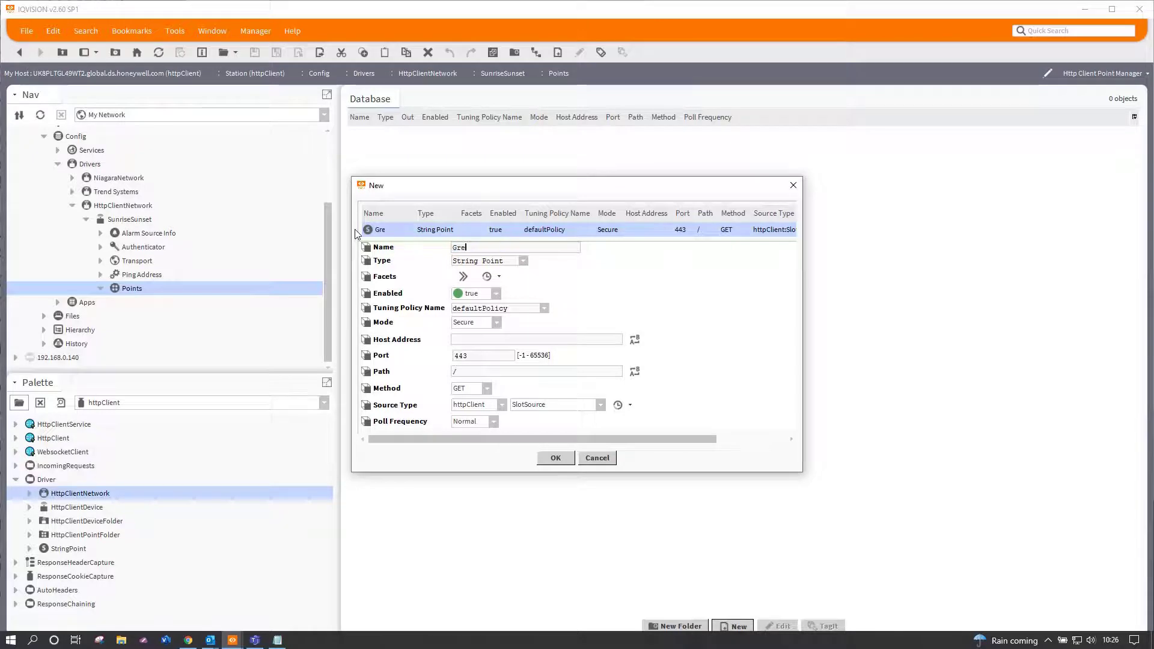
{"action": "type", "text": "enwich"}
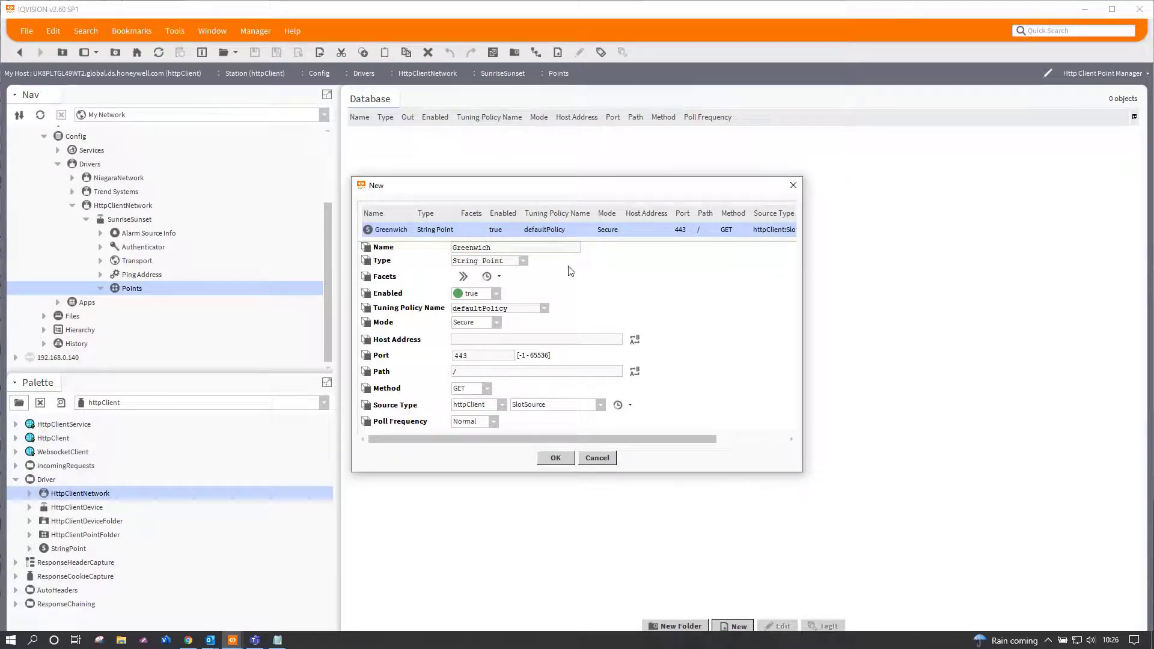
{"action": "left_click", "coordinate": [482, 338]}
{"action": "type", "text": "api.sunrise-sunset.org"}
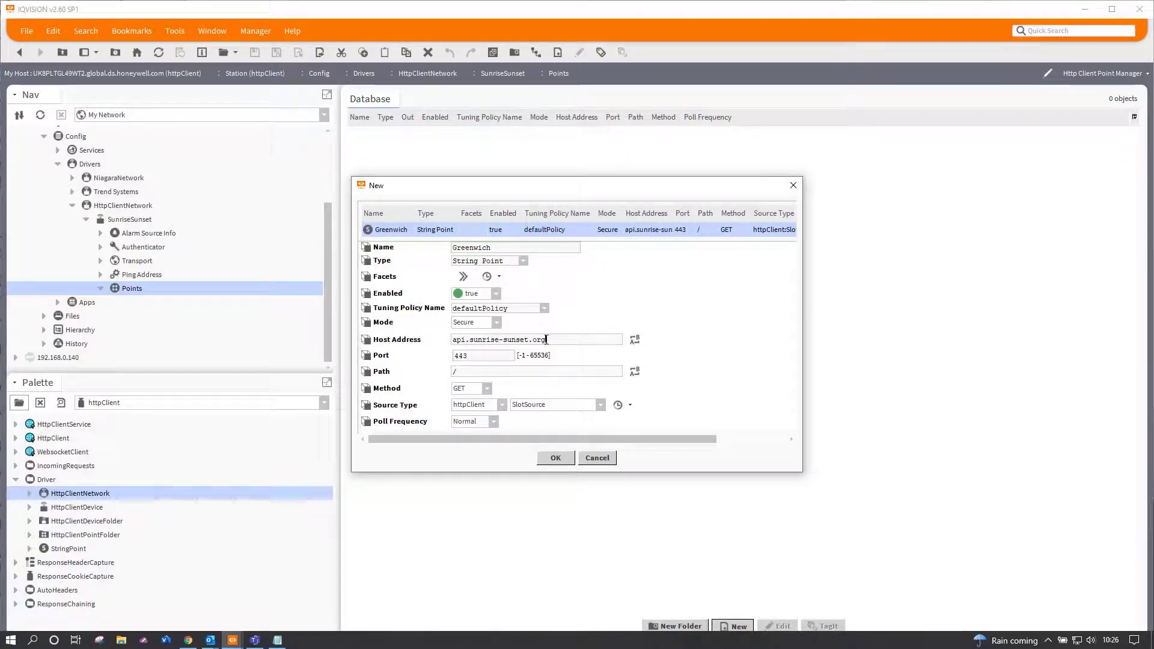
{"action": "left_click", "coordinate": [488, 372]}
{"action": "type", "text": "json"}
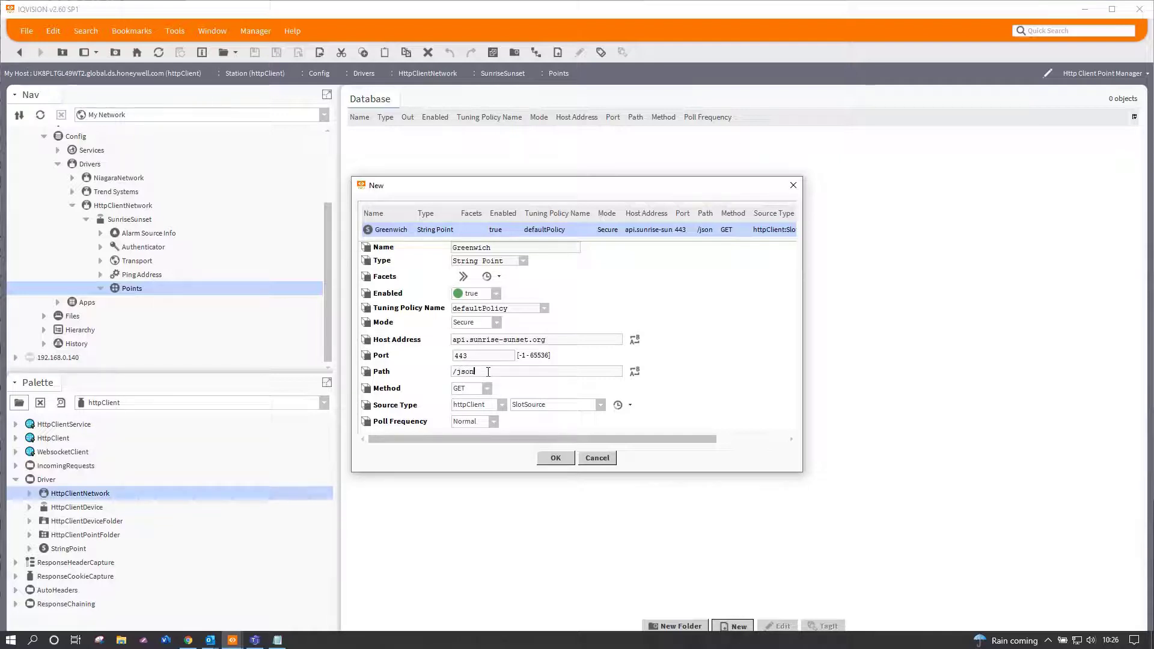
{"action": "left_click", "coordinate": [493, 421]}
{"action": "left_click", "coordinate": [475, 434]}
{"action": "left_click", "coordinate": [555, 459]}
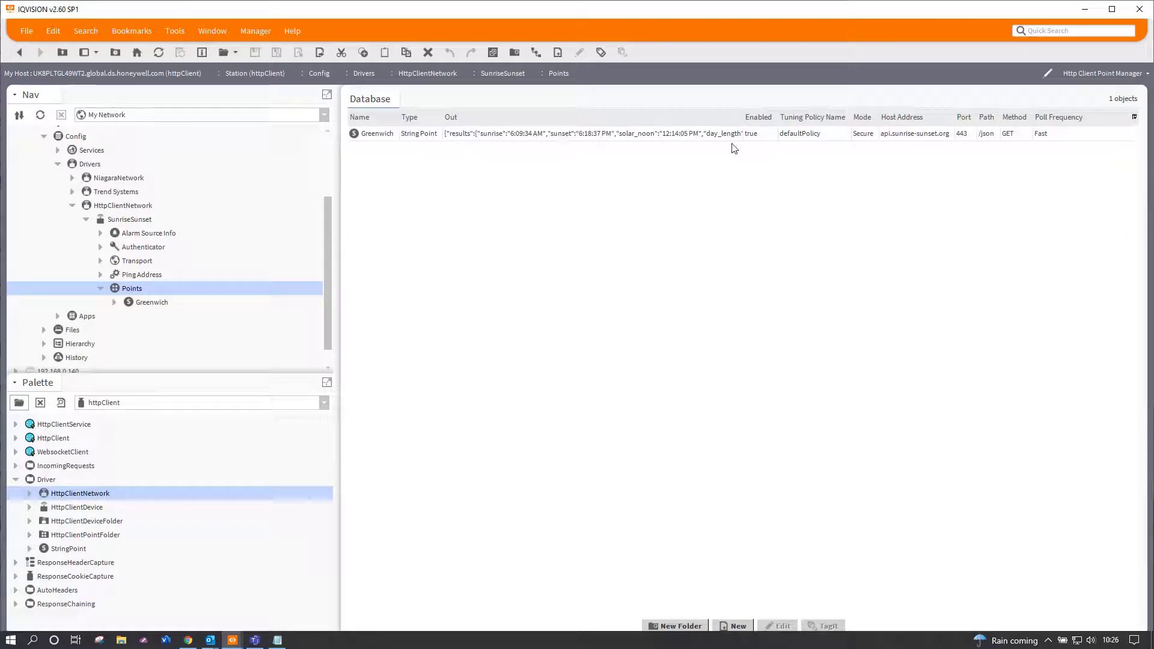
Expand Greenwich's Proxy Ext and add a parameter slot named lat.
{"action": "left_click", "coordinate": [114, 303]}
{"action": "scroll", "coordinate": [242, 311], "scroll_direction": "down", "scroll_amount": 1}
{"action": "left_click", "coordinate": [129, 288]}
{"action": "scroll", "coordinate": [252, 295], "scroll_direction": "down", "scroll_amount": 2}
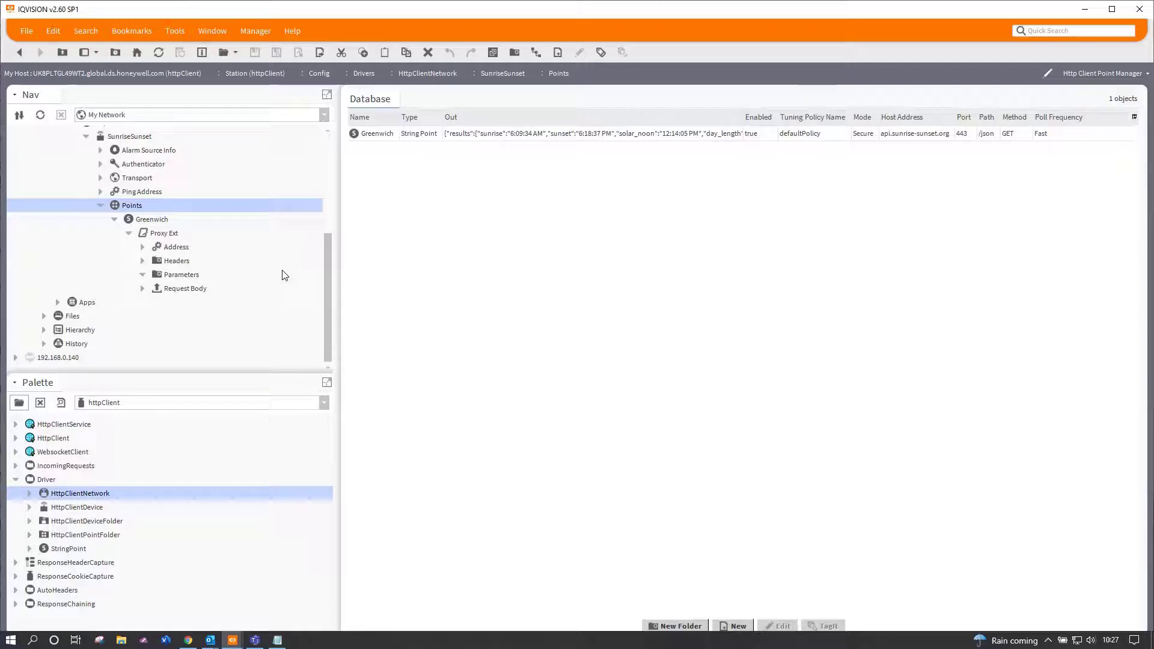
{"action": "right_click", "coordinate": [181, 274]}
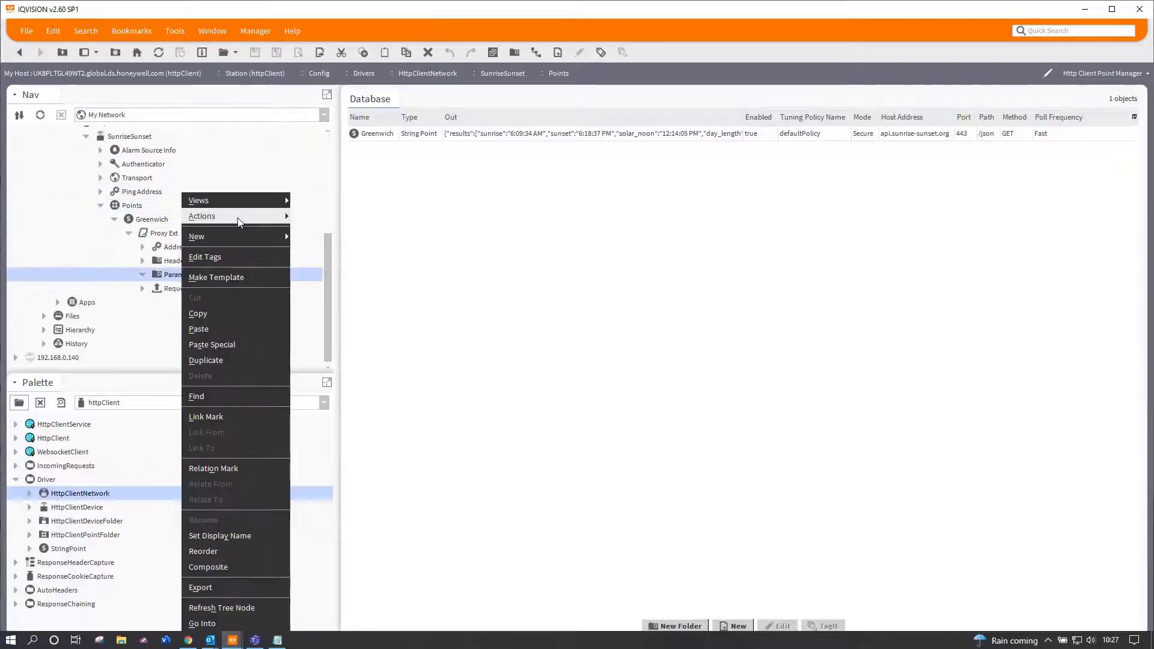
{"action": "left_click", "coordinate": [302, 216]}
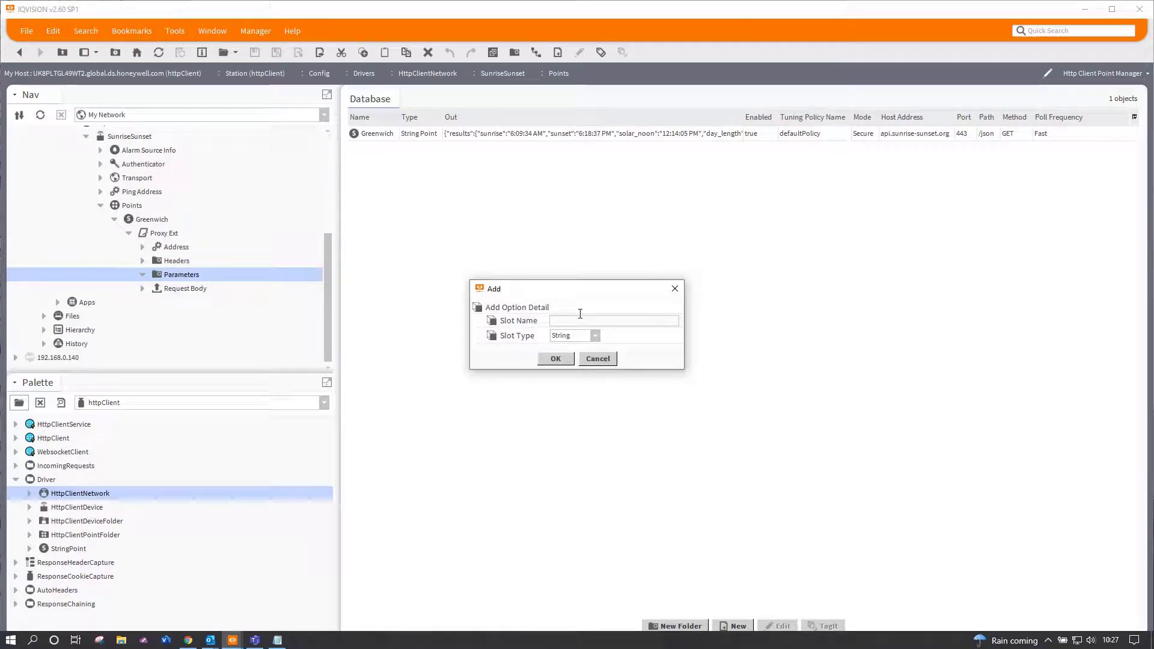
{"action": "left_click", "coordinate": [578, 319]}
{"action": "type", "text": "lat"}
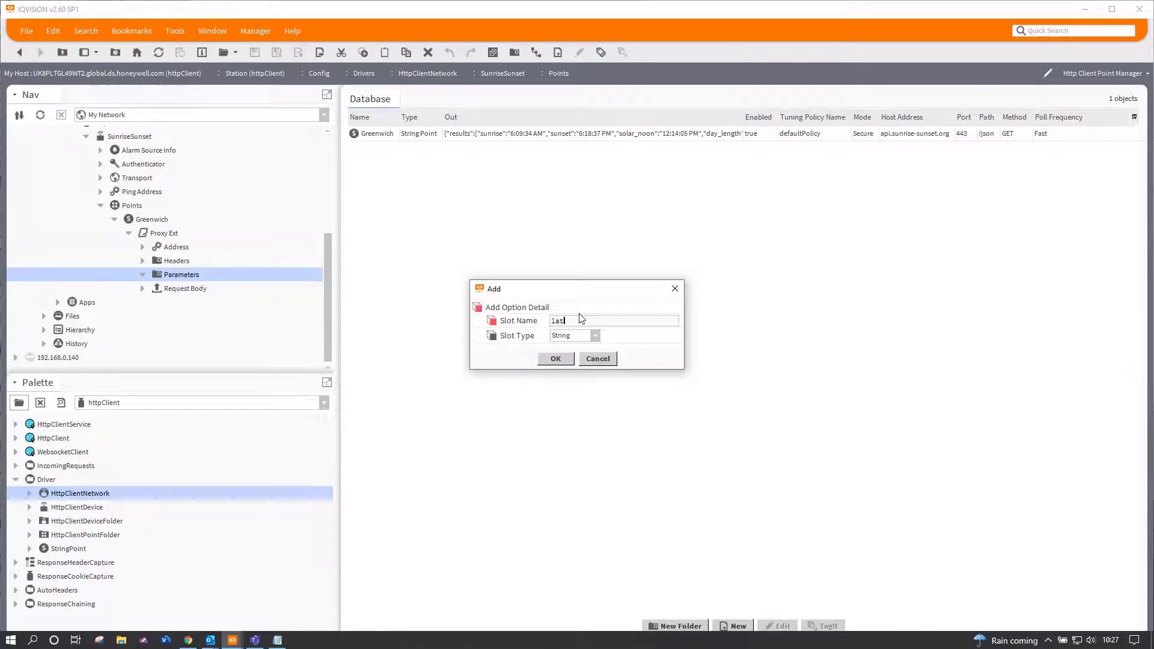
{"action": "left_click", "coordinate": [554, 359]}
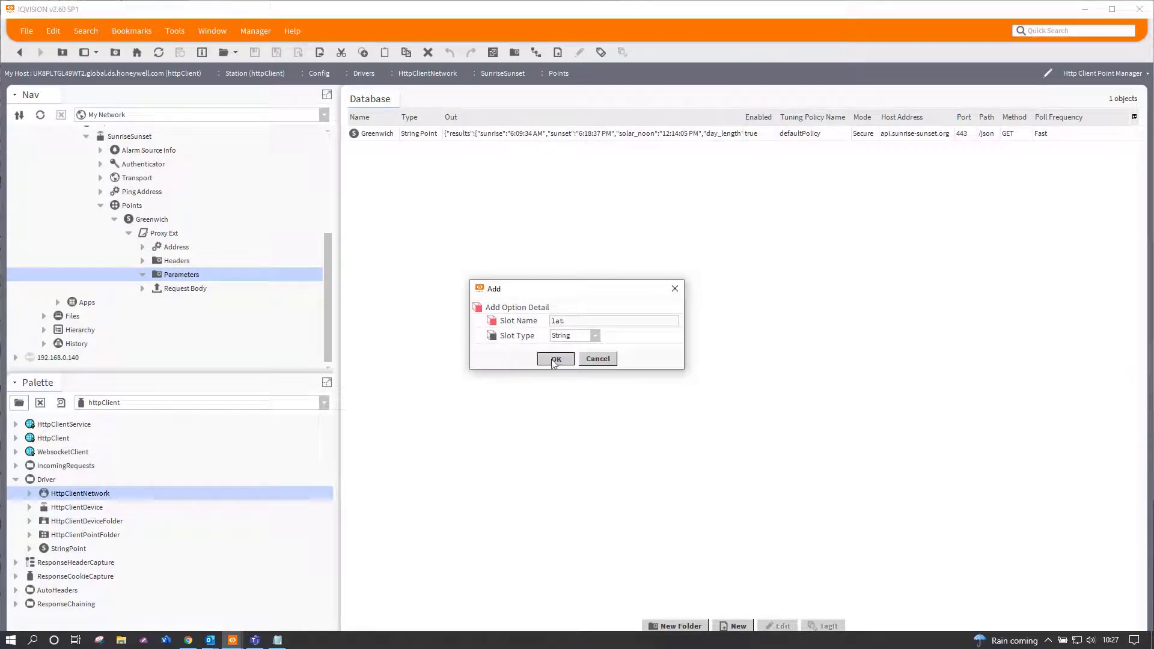
Add a second parameter slot lng and open the Parameters property sheet.
{"action": "right_click", "coordinate": [174, 278]}
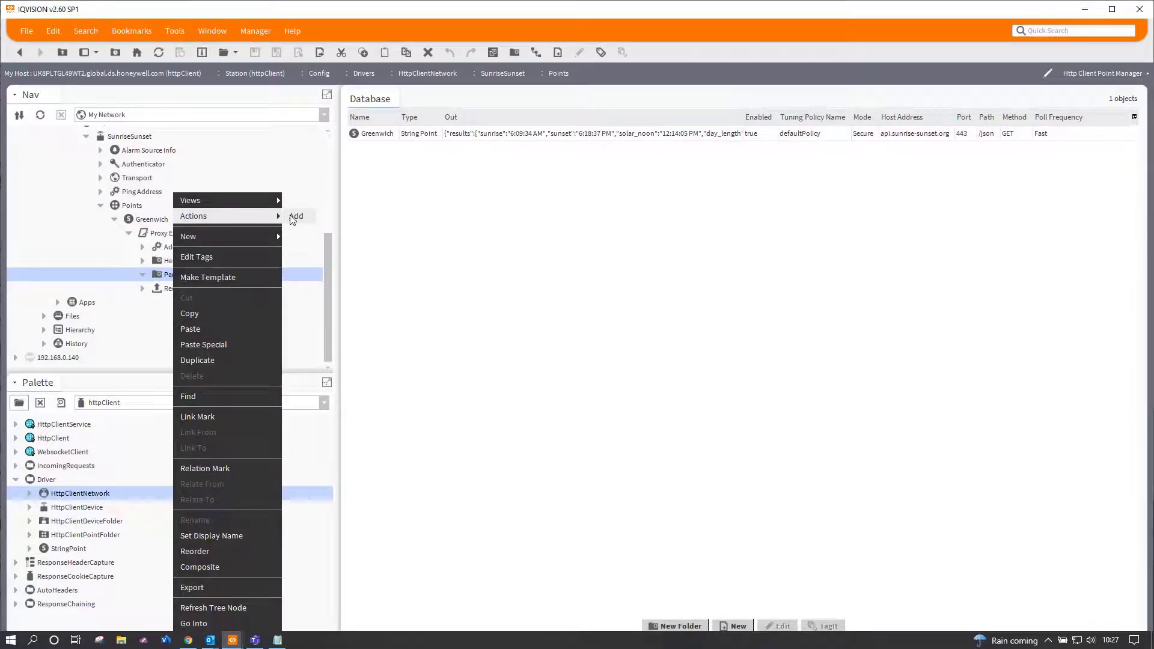
{"action": "left_click", "coordinate": [295, 216]}
{"action": "type", "text": "lng"}
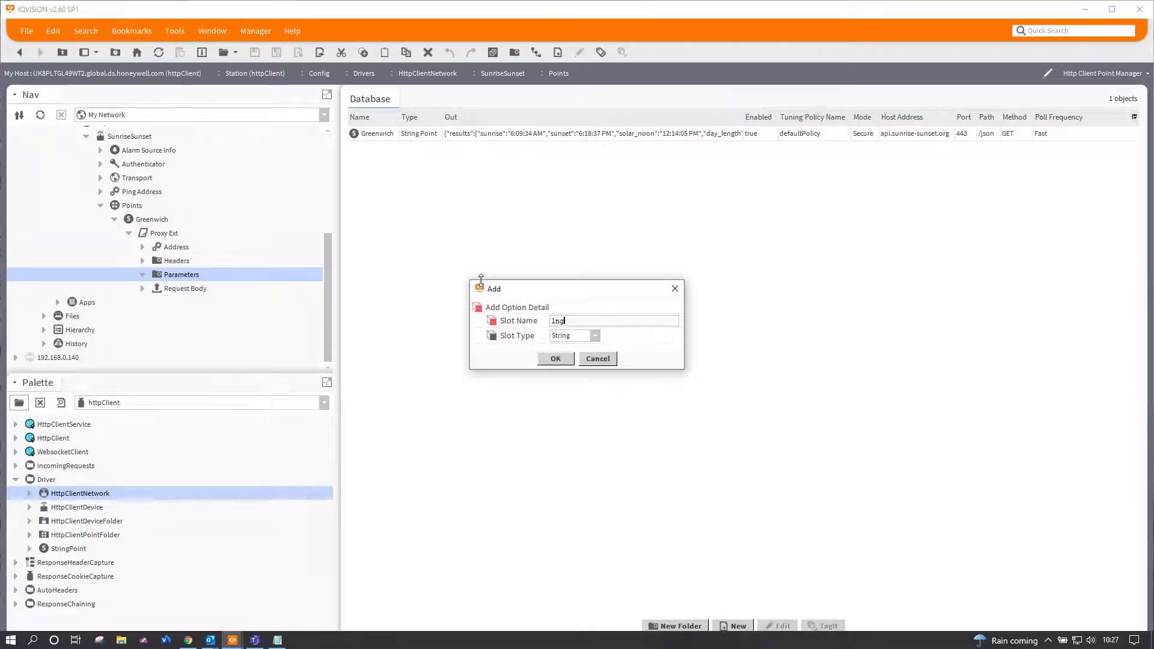
{"action": "left_click", "coordinate": [553, 359]}
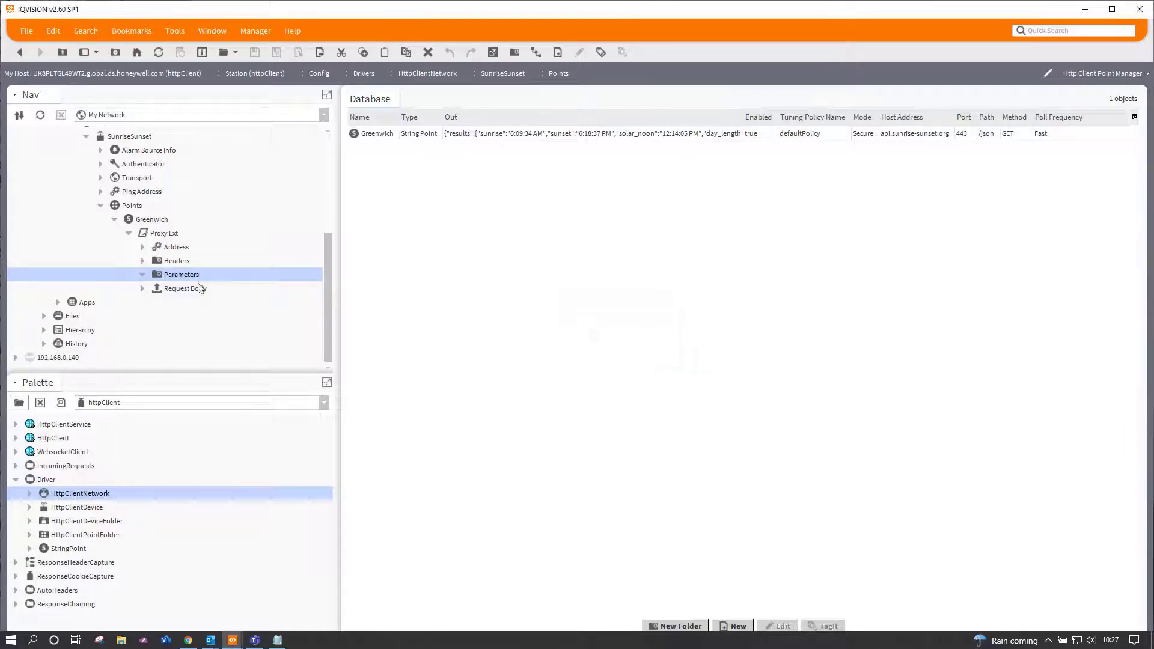
{"action": "double_click", "coordinate": [180, 274]}
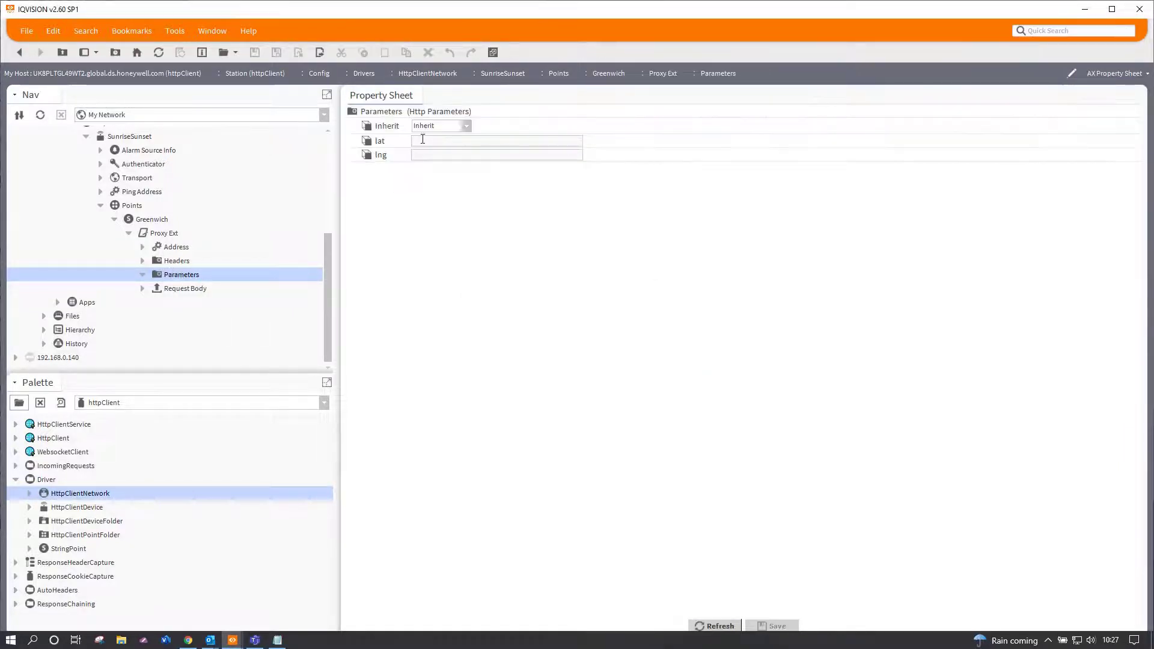
Enter lat 51.5 and lng 0.00 in the Parameters sheet and save them.
{"action": "left_click", "coordinate": [423, 139]}
{"action": "type", "text": "51"}
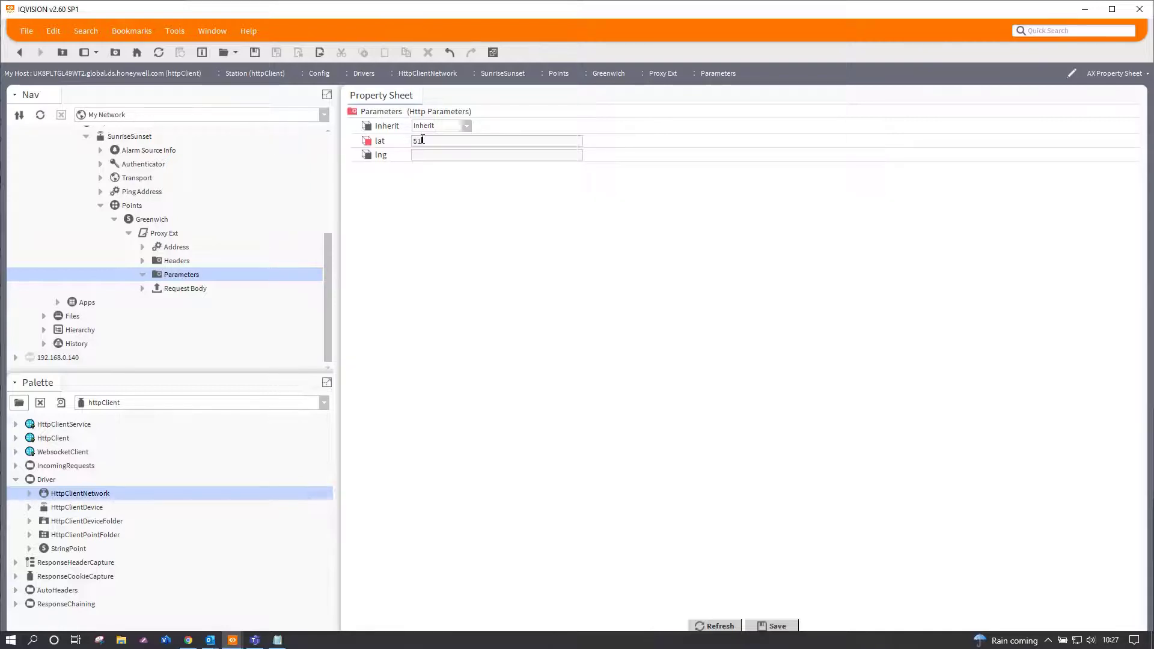
{"action": "type", "text": ".5"}
{"action": "left_click", "coordinate": [451, 154]}
{"action": "type", "text": "0."}
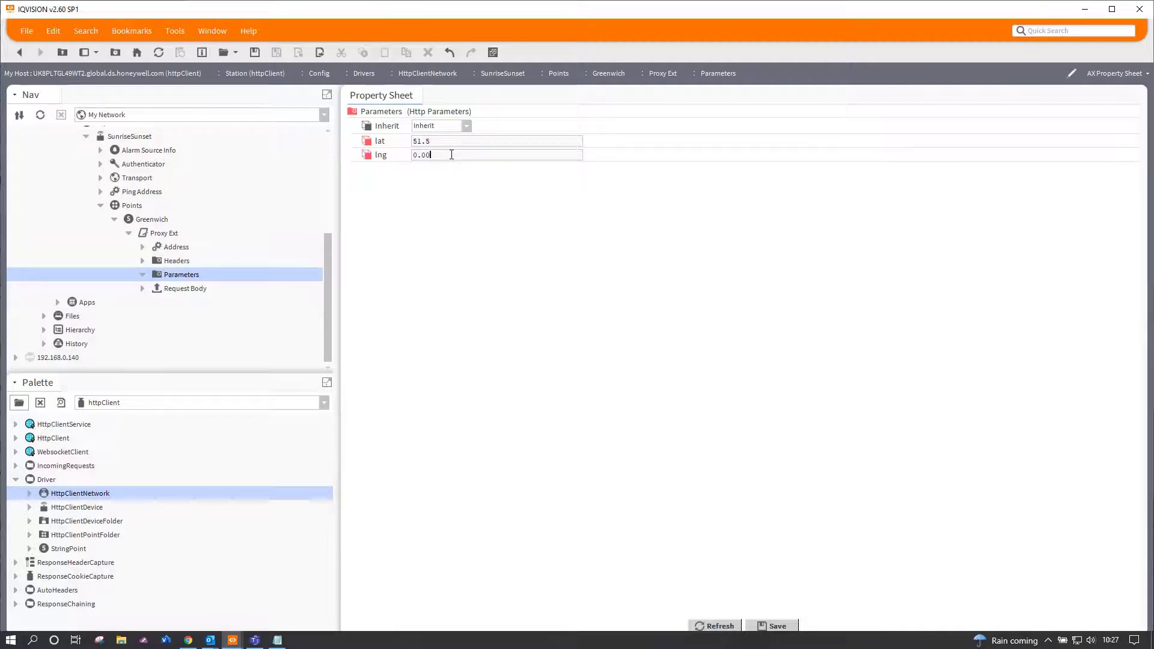
{"action": "left_click", "coordinate": [772, 625]}
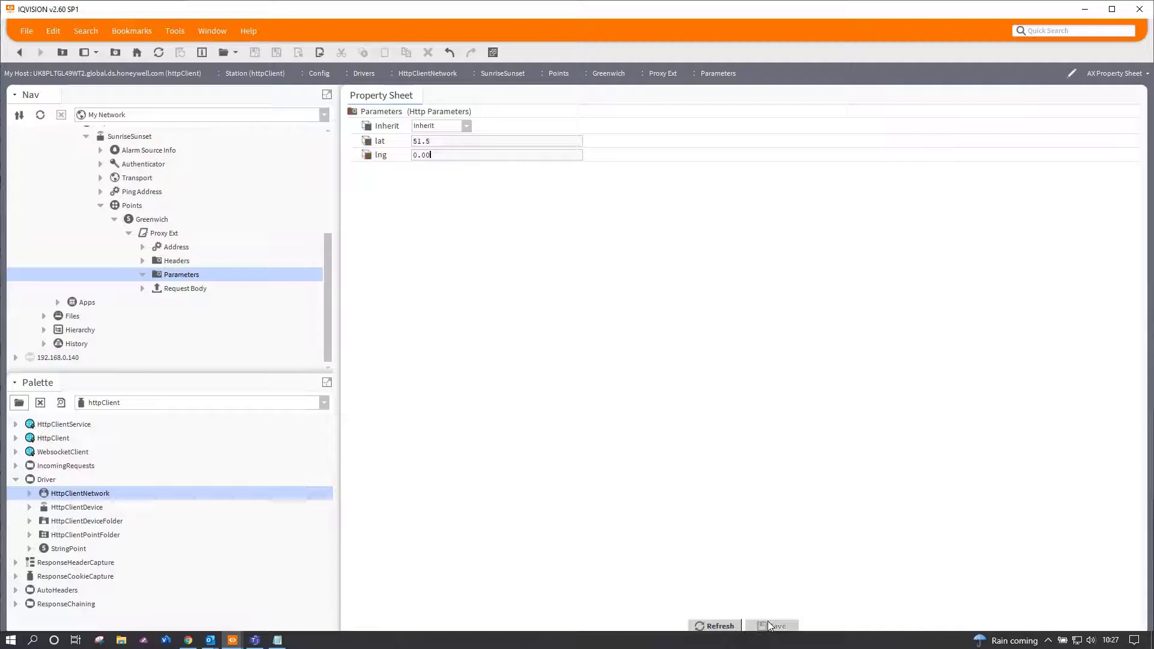
{"action": "left_click", "coordinate": [152, 221]}
Glance at the Greenwich daylight page, then go back to the Points wire sheet.
{"action": "right_click", "coordinate": [150, 221]}
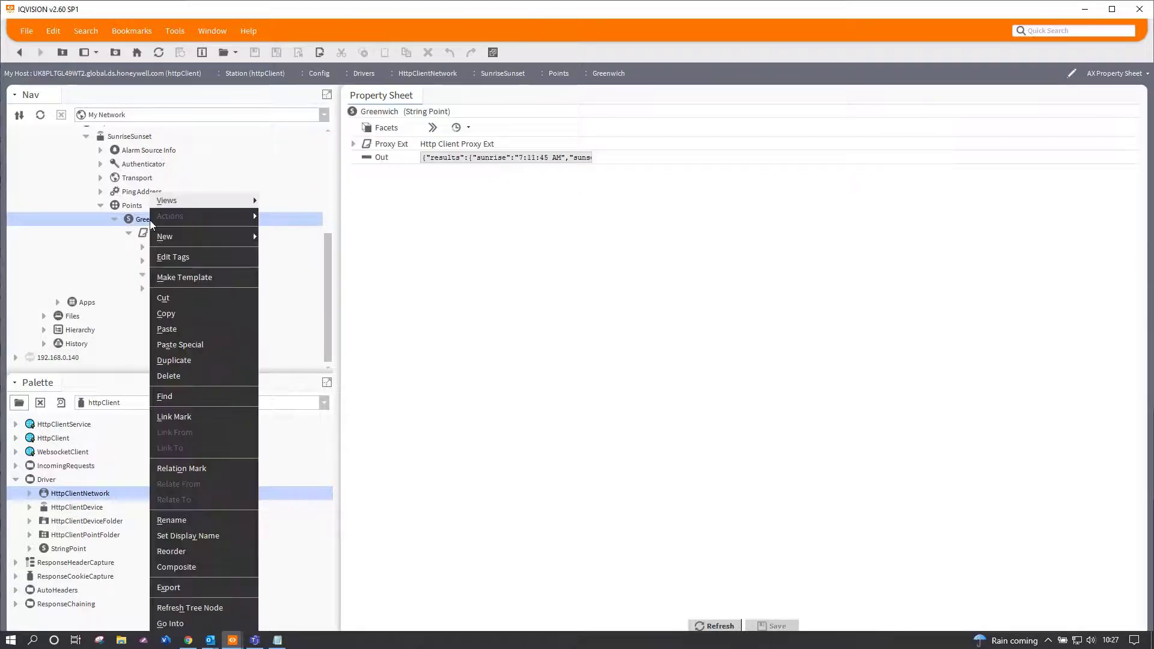
{"action": "left_click", "coordinate": [511, 216]}
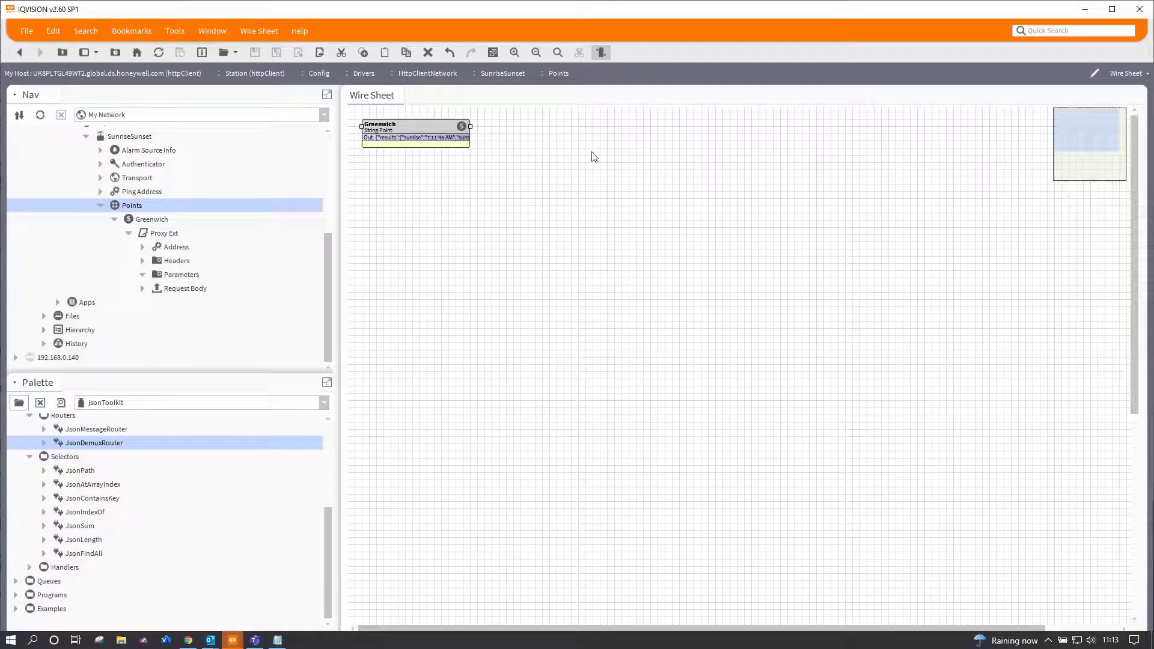
{"action": "double_click", "coordinate": [439, 123]}
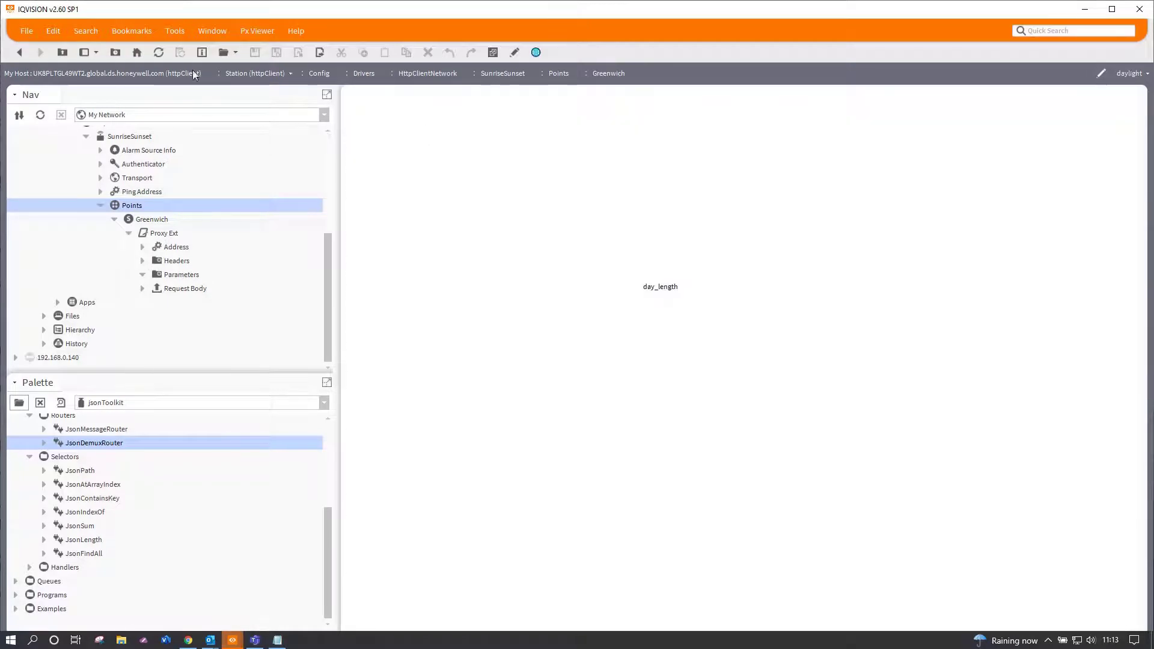
{"action": "left_click", "coordinate": [20, 52]}
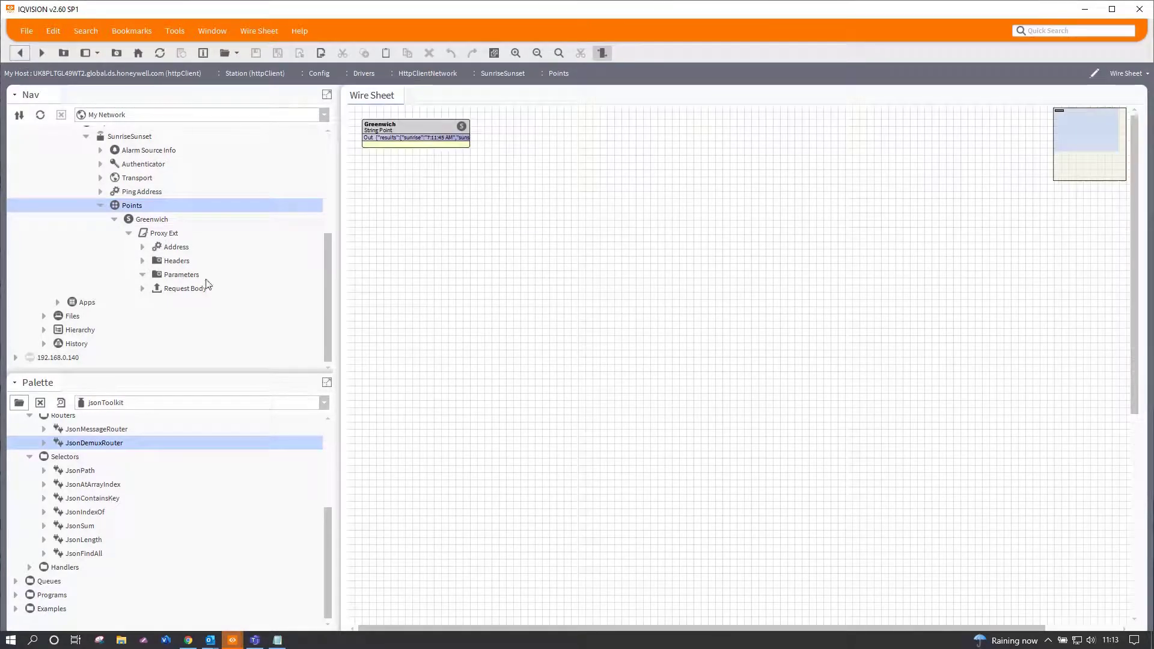
Read Greenwich's Proxy Ext JSON response, including sunrise 7:11:46 AM and twilight times.
{"action": "double_click", "coordinate": [165, 233]}
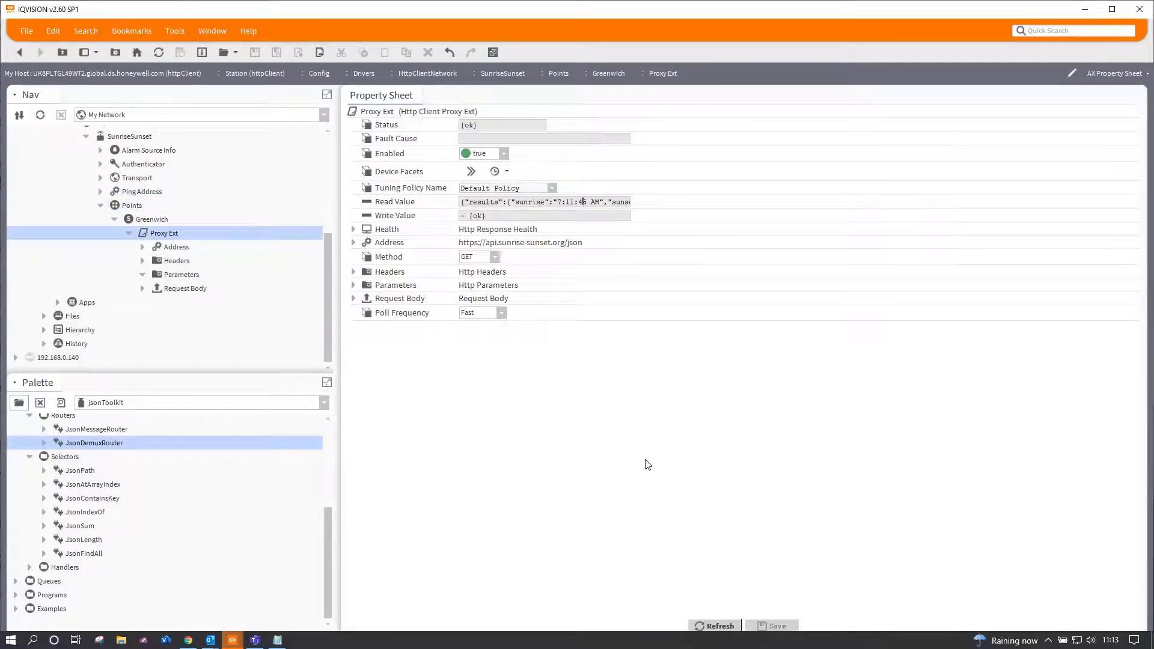
{"action": "key", "text": "Right"}
{"action": "key", "text": "Right"}
{"action": "key", "text": "Right"}
{"action": "key", "text": "Right"}
{"action": "key", "text": "Right"}
{"action": "key", "text": "Right"}
{"action": "key", "text": "Right"}
{"action": "key", "text": "Right"}
{"action": "key", "text": "Right"}
{"action": "key", "text": "Right"}
{"action": "key", "text": "Right"}
{"action": "key", "text": "Right"}
{"action": "key", "text": "Right"}
{"action": "key", "text": "Right"}
{"action": "key", "text": "Right"}
{"action": "key", "text": "Right"}
{"action": "key", "text": "Right"}
{"action": "key", "text": "Right"}
{"action": "key", "text": "Right"}
{"action": "key", "text": "Right"}
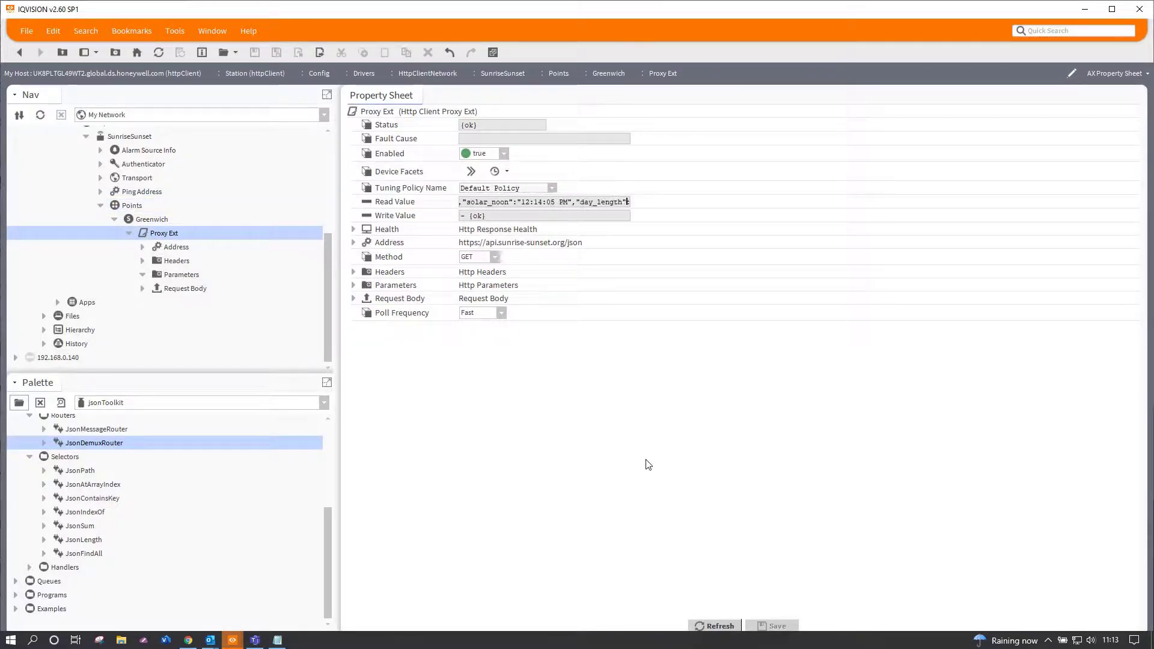
{"action": "key", "text": "Right"}
{"action": "key", "text": "Right"}
{"action": "key", "text": "Right"}
{"action": "key", "text": "Right"}
{"action": "key", "text": "Right"}
{"action": "key", "text": "Right"}
{"action": "key", "text": "Right"}
{"action": "key", "text": "Right"}
{"action": "key", "text": "Right"}
{"action": "key", "text": "Right"}
{"action": "key", "text": "Right"}
{"action": "key", "text": "Right"}
{"action": "key", "text": "Right"}
{"action": "key", "text": "Right"}
{"action": "key", "text": "Right"}
{"action": "key", "text": "Right"}
{"action": "key", "text": "Right"}
{"action": "key", "text": "Right"}
{"action": "key", "text": "Right"}
{"action": "key", "text": "Right"}
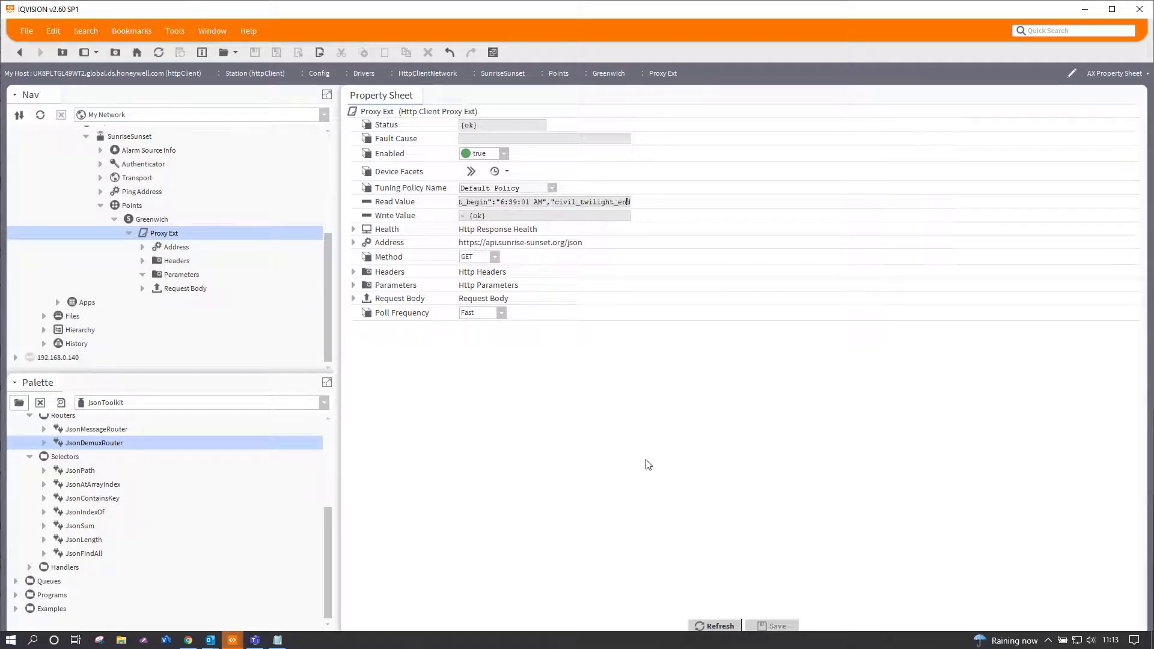
{"action": "left_click", "coordinate": [20, 53]}
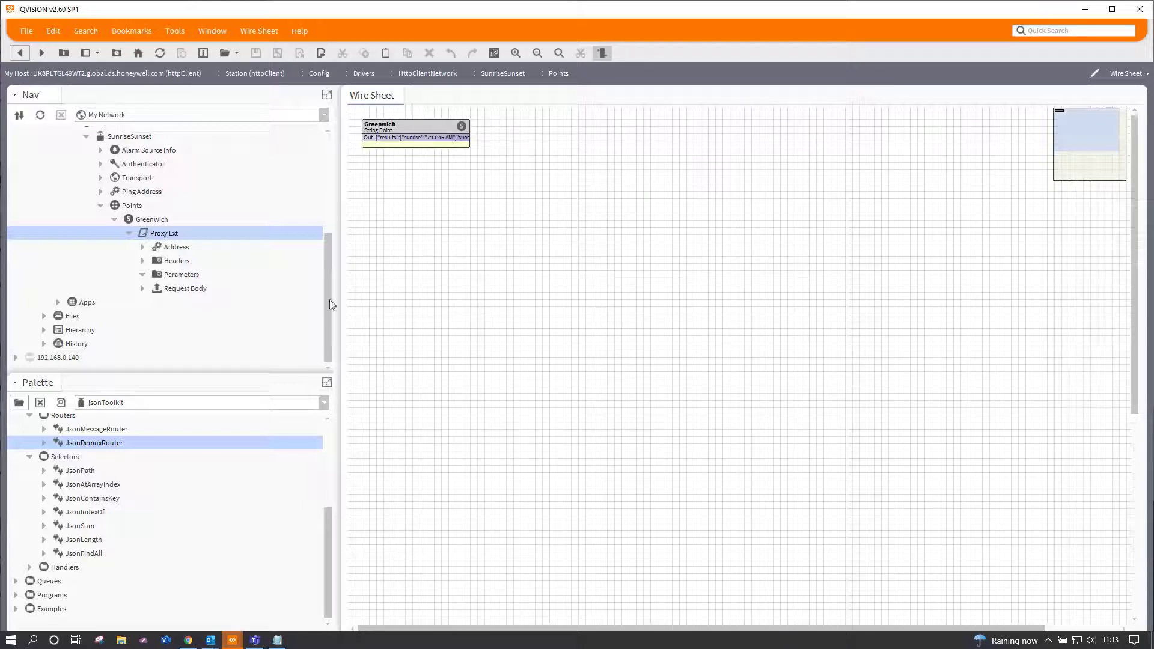
Place JsonPath and JsonDemuxRouter blocks on the Points wire sheet with default names.
{"action": "left_click_drag", "start_coordinate": [326, 516], "coordinate": [326, 512]}
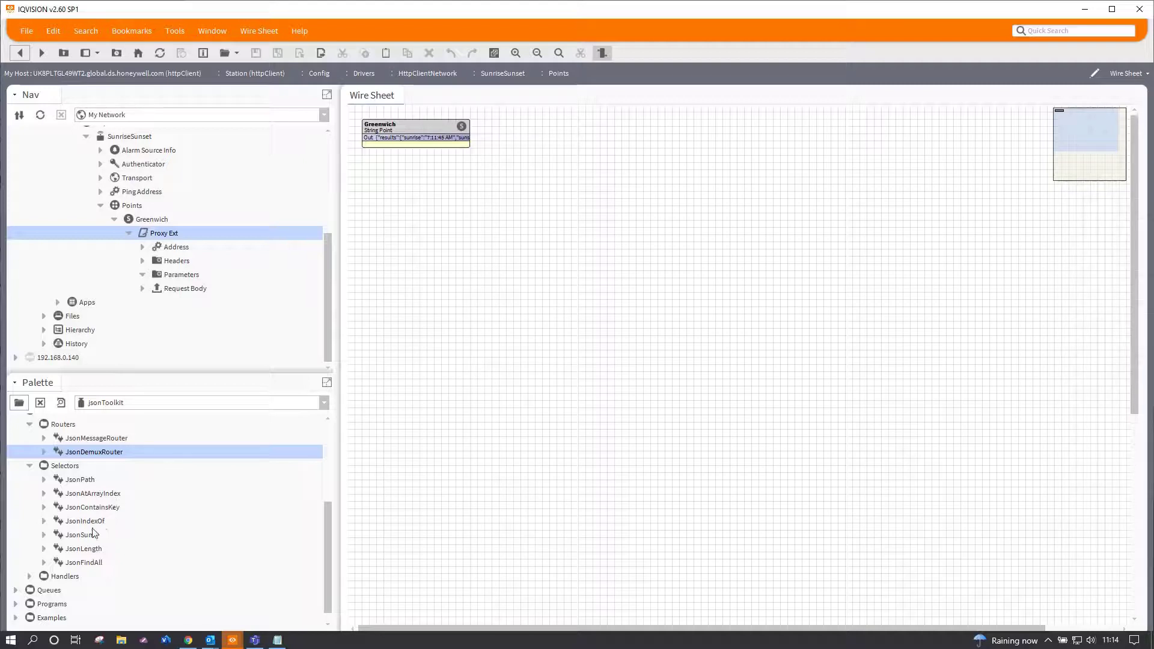
{"action": "left_click_drag", "start_coordinate": [80, 479], "coordinate": [579, 198]}
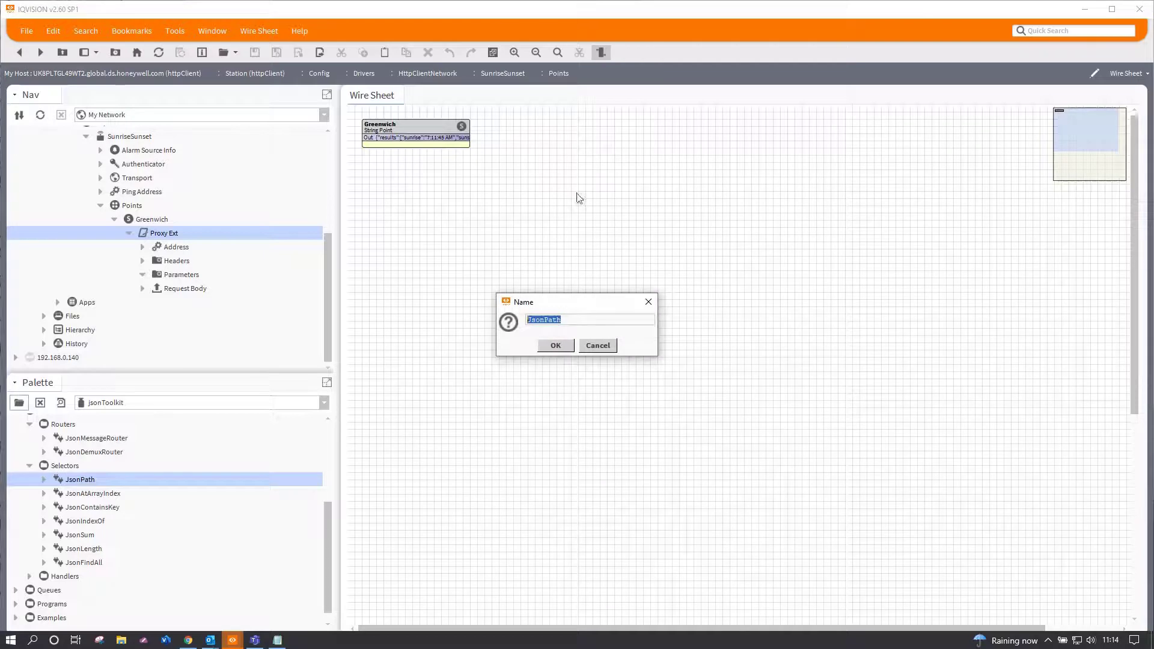
{"action": "left_click", "coordinate": [555, 347]}
{"action": "left_click_drag", "start_coordinate": [104, 457], "coordinate": [749, 160]}
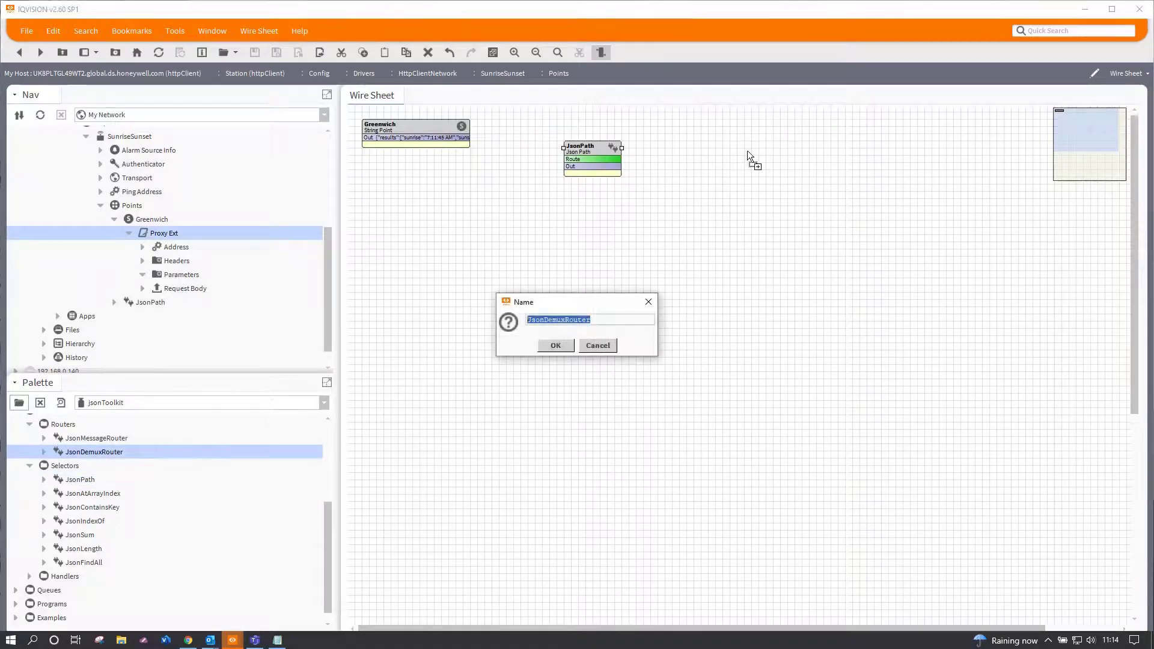
{"action": "left_click", "coordinate": [557, 346]}
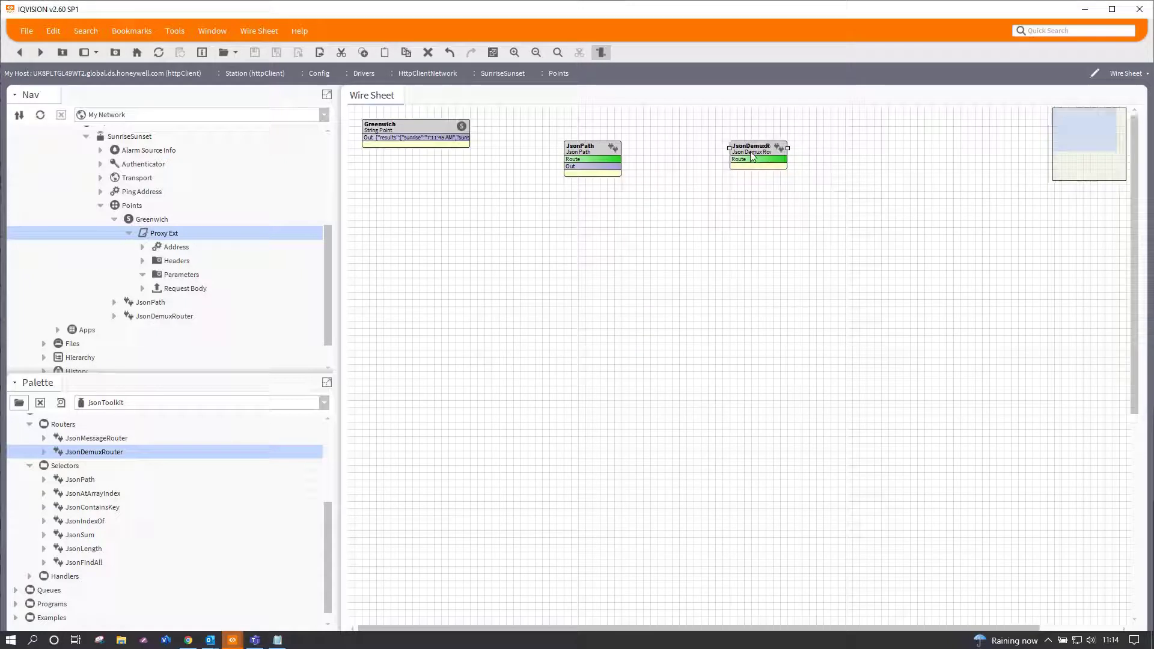
Set JsonDemuxRouter Learn Mode to true and link Greenwich's output to JsonPath's Route input.
{"action": "double_click", "coordinate": [751, 158]}
{"action": "left_click", "coordinate": [473, 183]}
{"action": "left_click", "coordinate": [472, 209]}
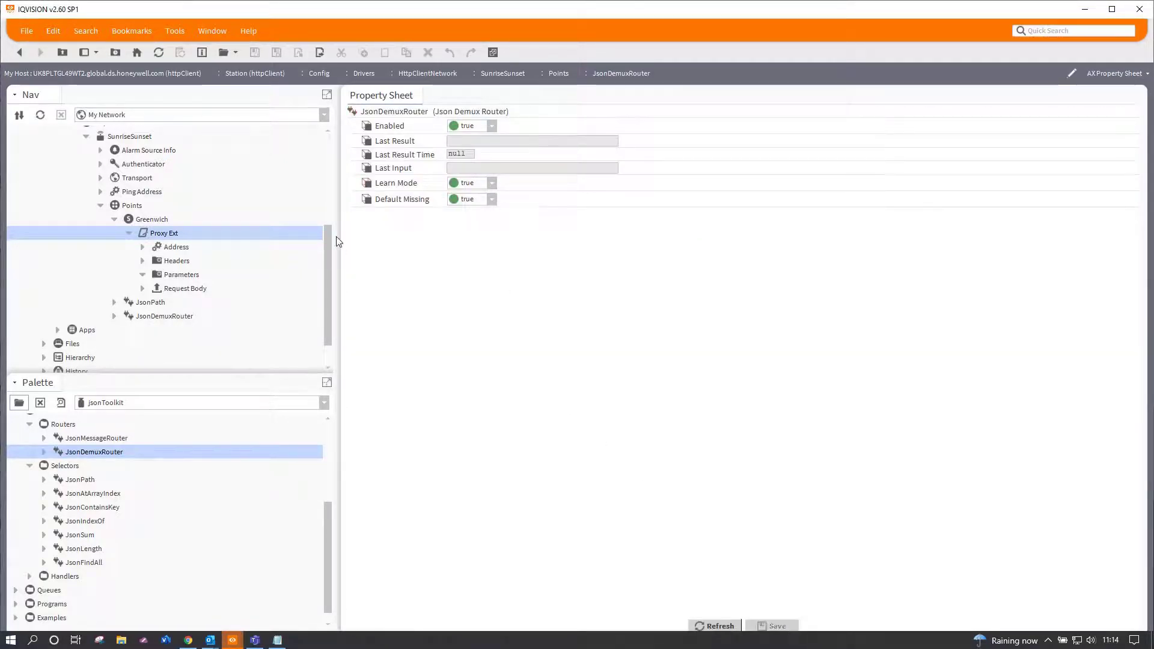
{"action": "left_click", "coordinate": [26, 51]}
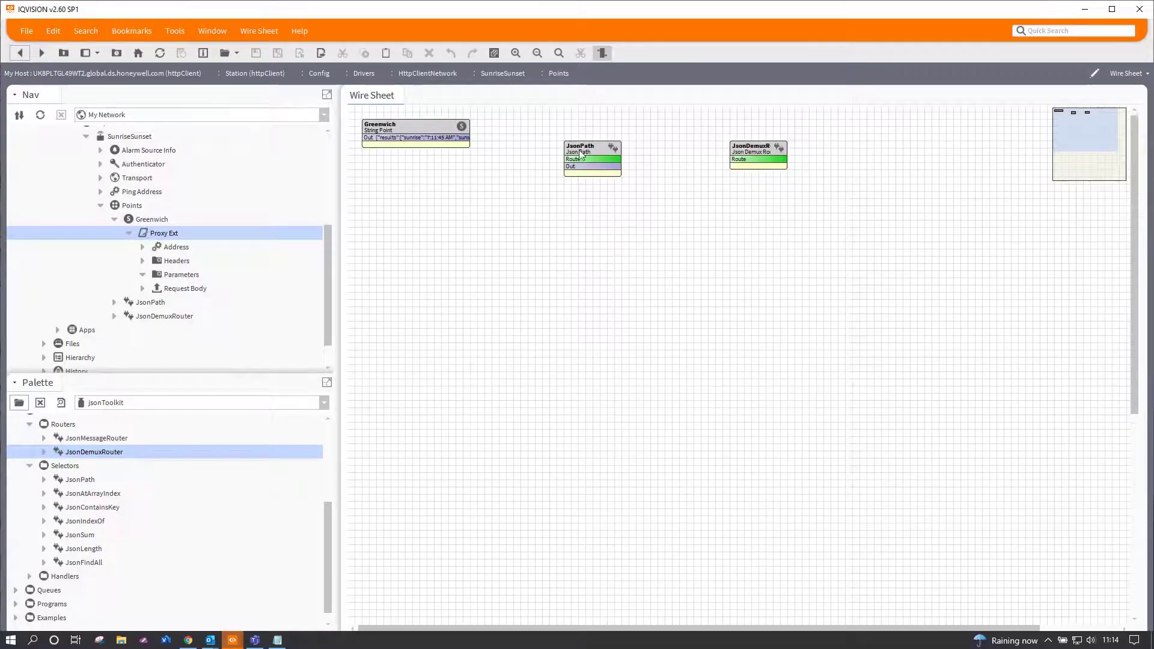
{"action": "left_click_drag", "start_coordinate": [581, 151], "coordinate": [589, 137]}
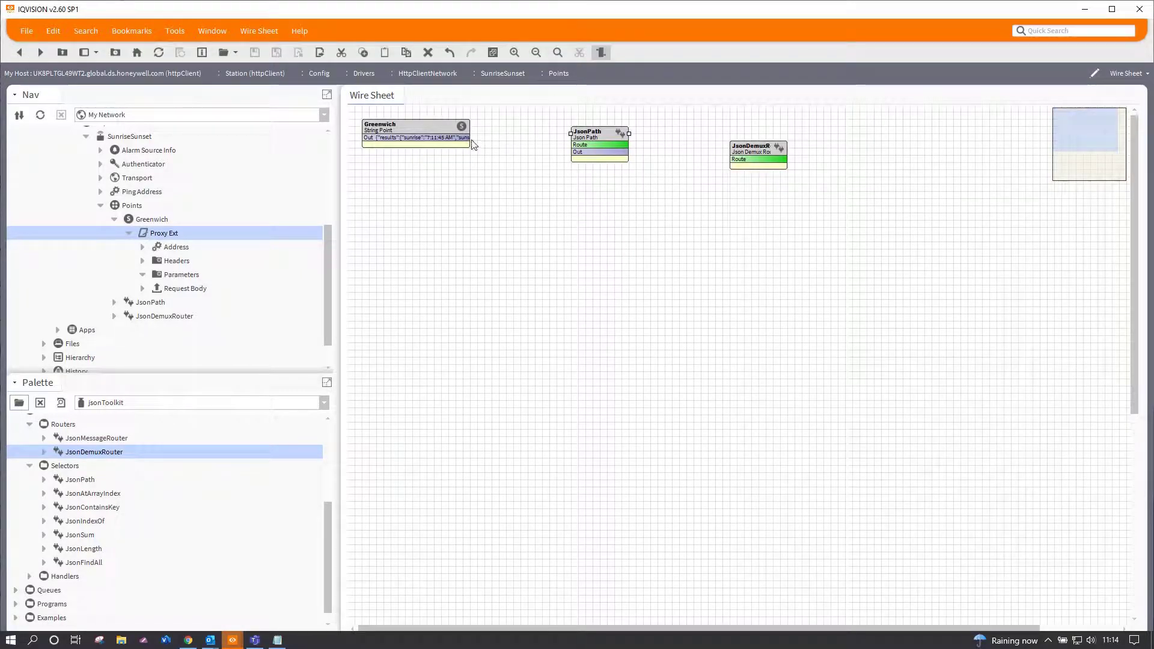
{"action": "left_click_drag", "start_coordinate": [473, 142], "coordinate": [738, 160]}
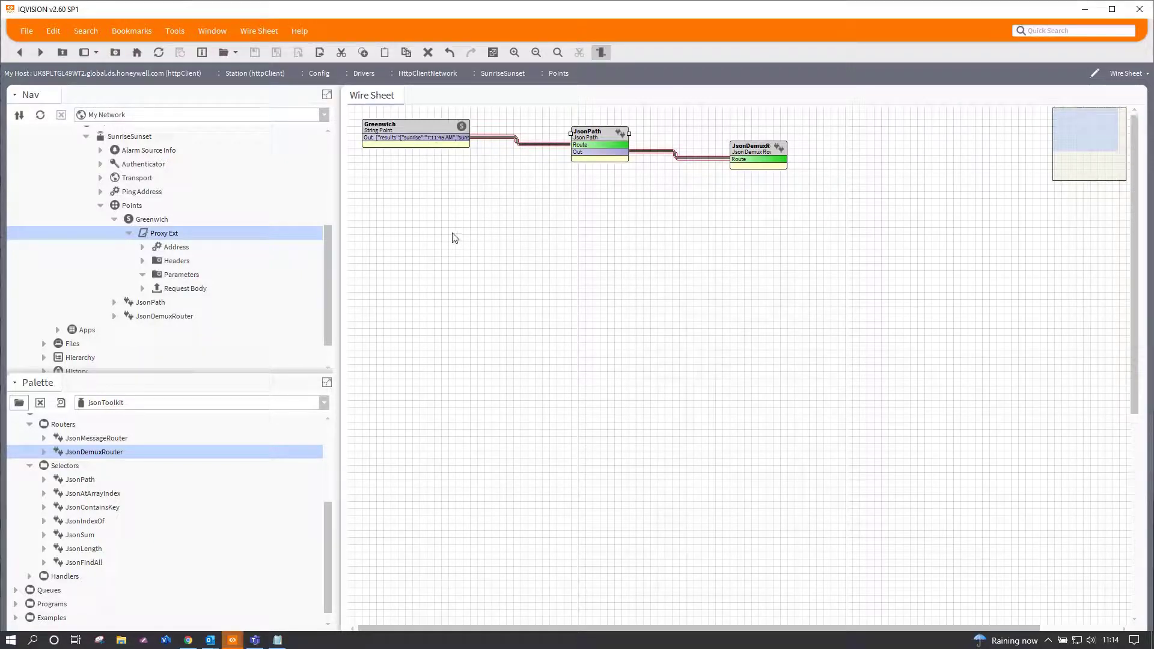
Enter $.results as the JsonPath block's Path and save it.
{"action": "double_click", "coordinate": [406, 133]}
{"action": "left_click", "coordinate": [20, 53]}
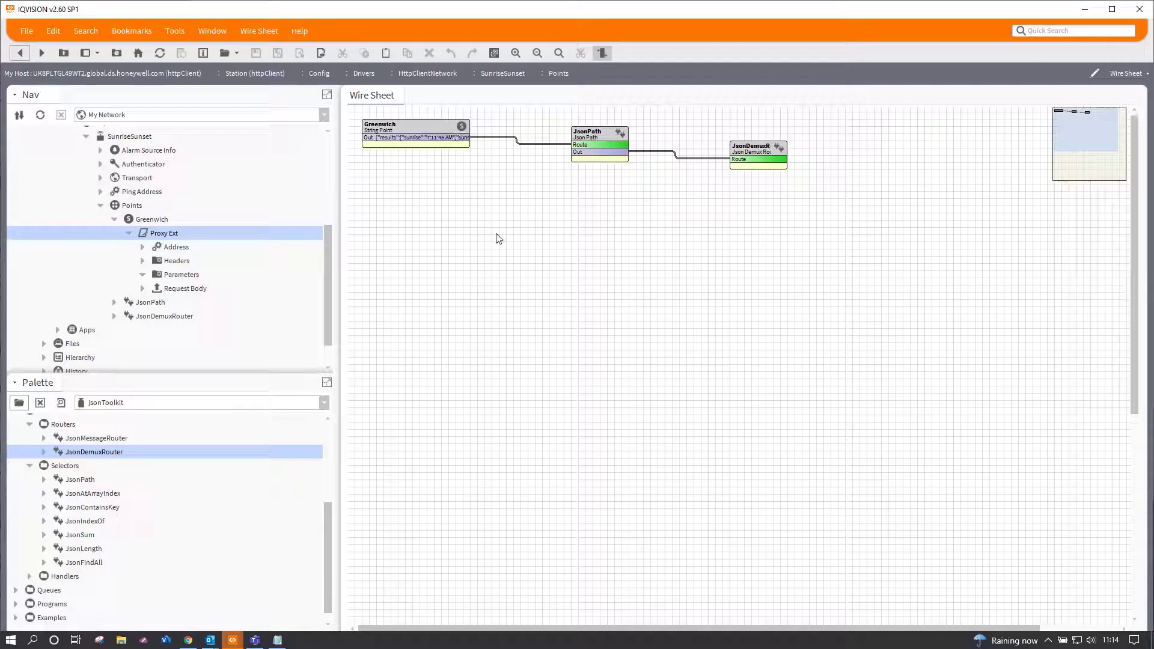
{"action": "double_click", "coordinate": [604, 131]}
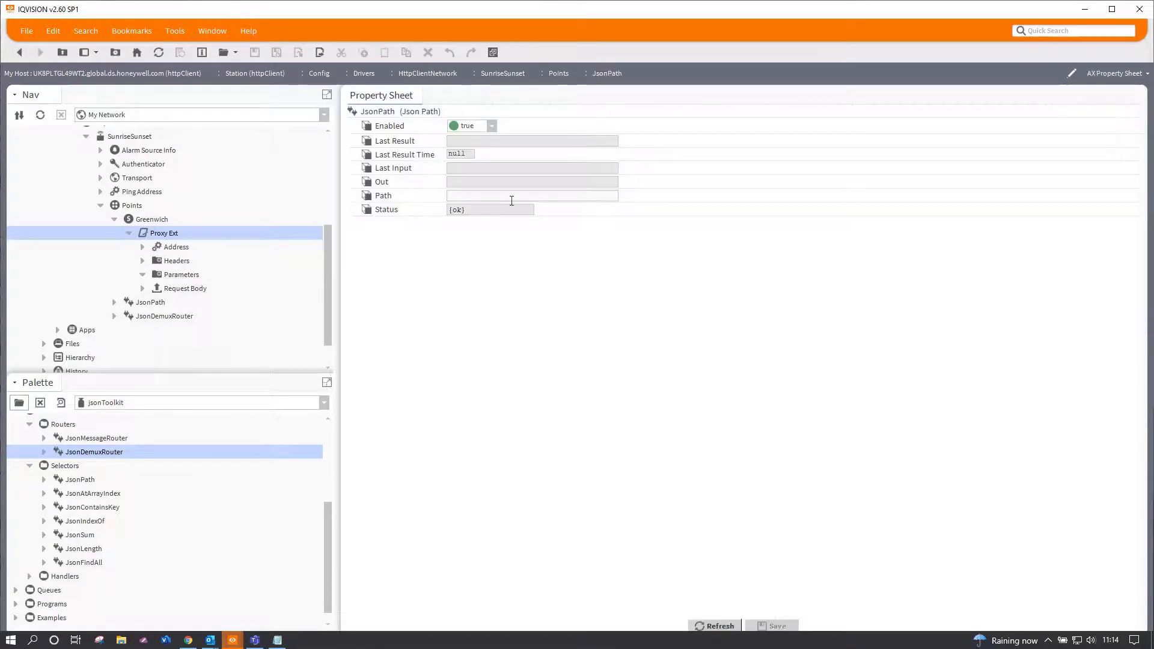
{"action": "key", "text": "ctrl+v"}
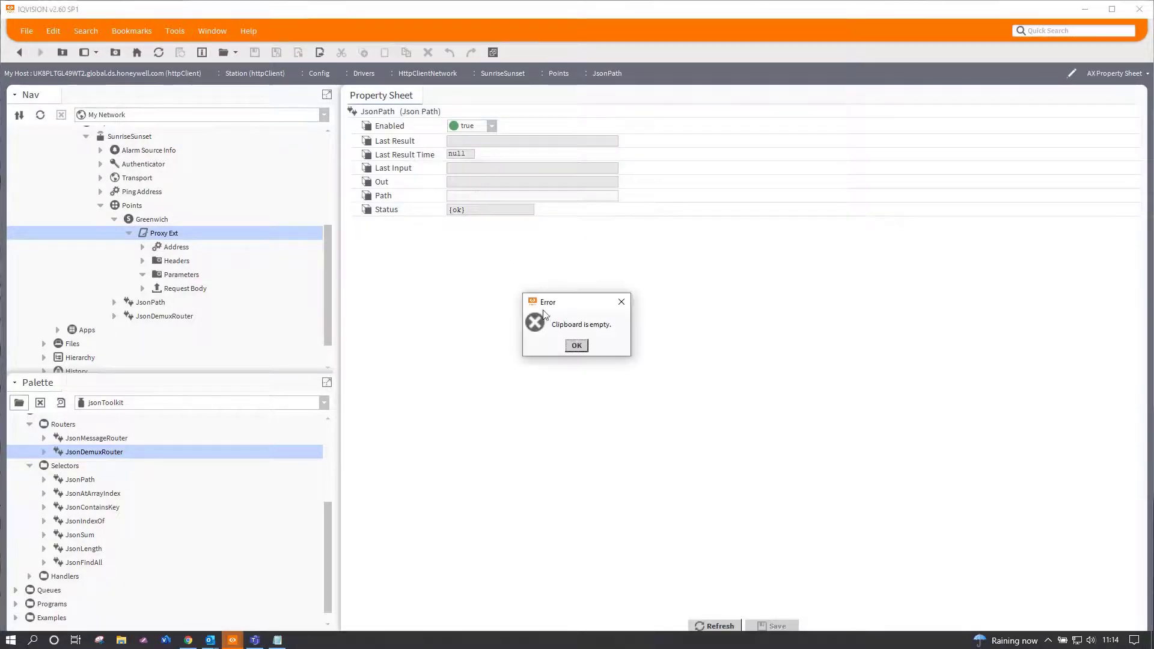
{"action": "left_click", "coordinate": [575, 346]}
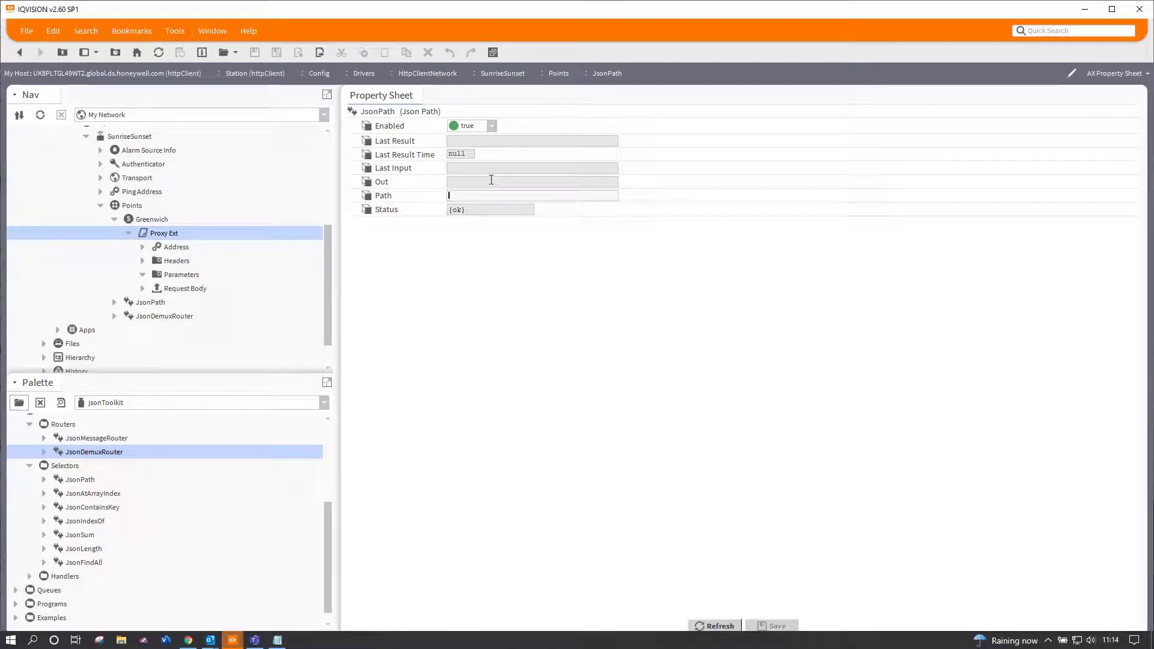
{"action": "type", "text": "$.RES"}
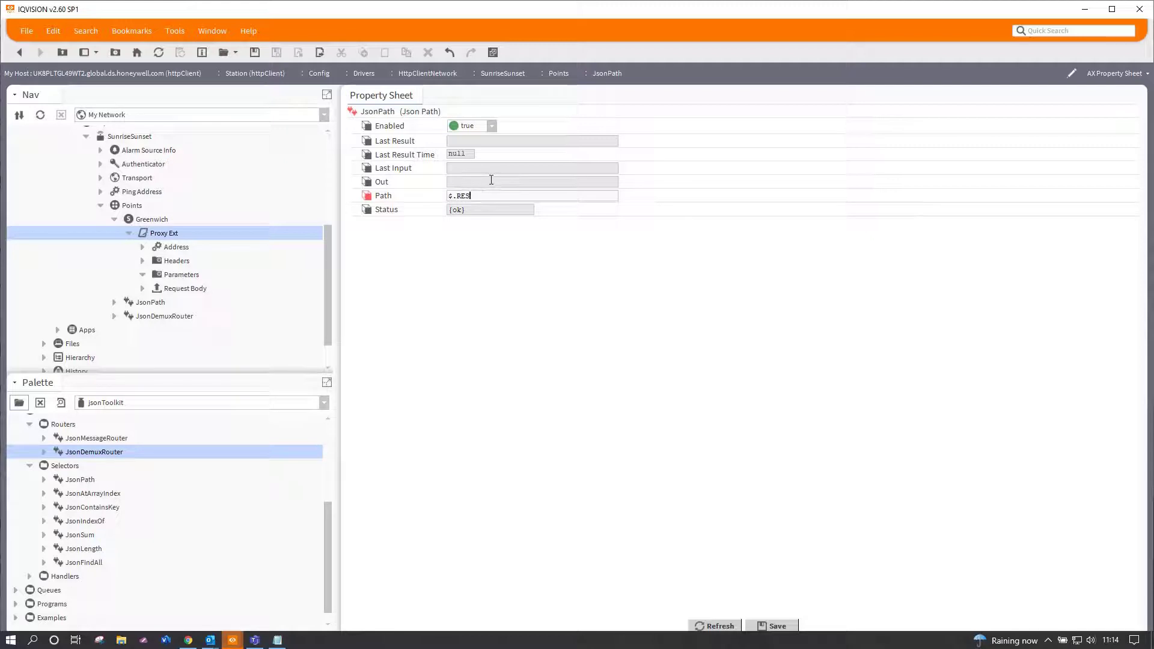
{"action": "type", "text": "ULT."}
{"action": "key", "text": "BackSpace"}
{"action": "type", "text": "results"}
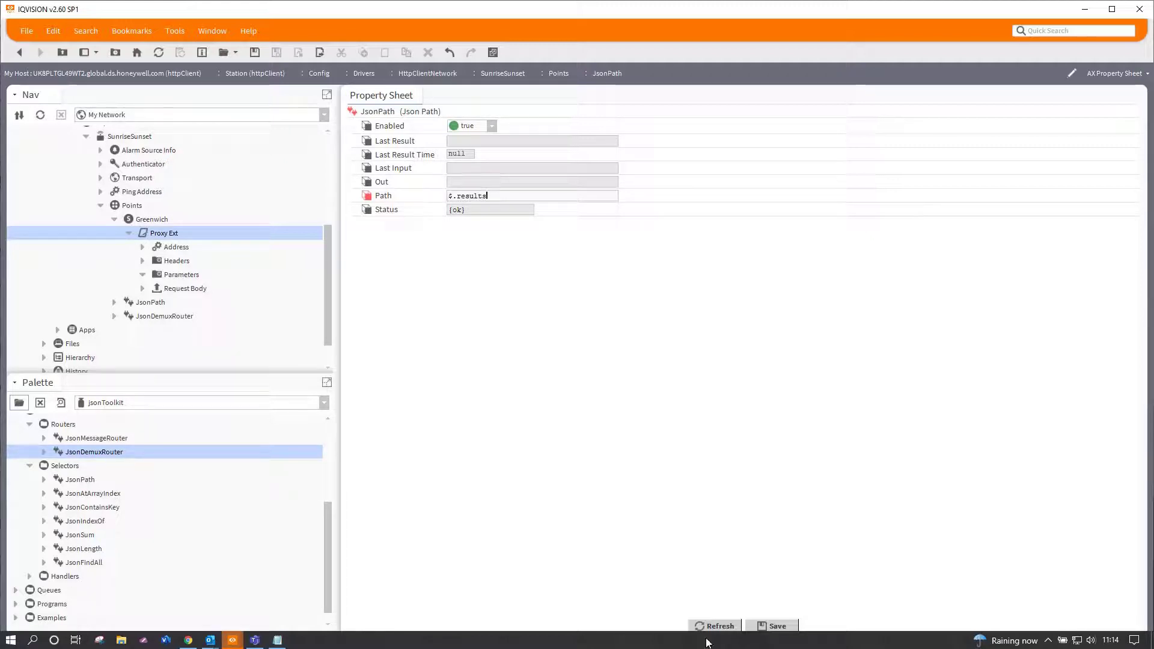
{"action": "left_click", "coordinate": [762, 627]}
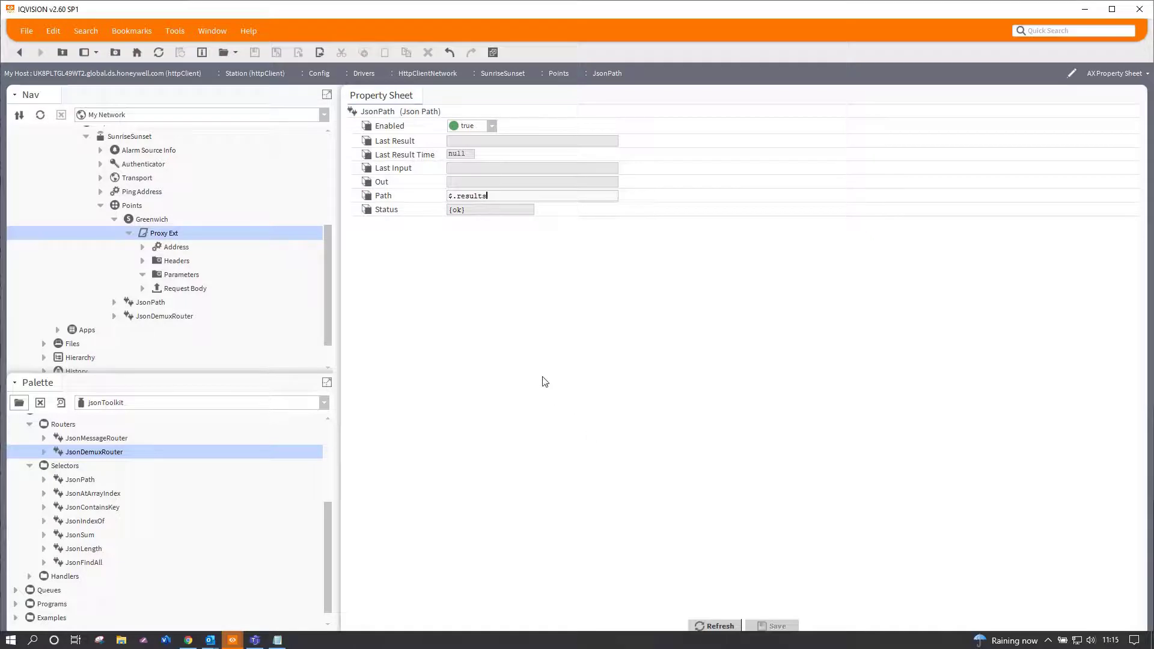
Back on the Points wire sheet, run the JsonPath block's Route action with $.results.
{"action": "left_click", "coordinate": [17, 53]}
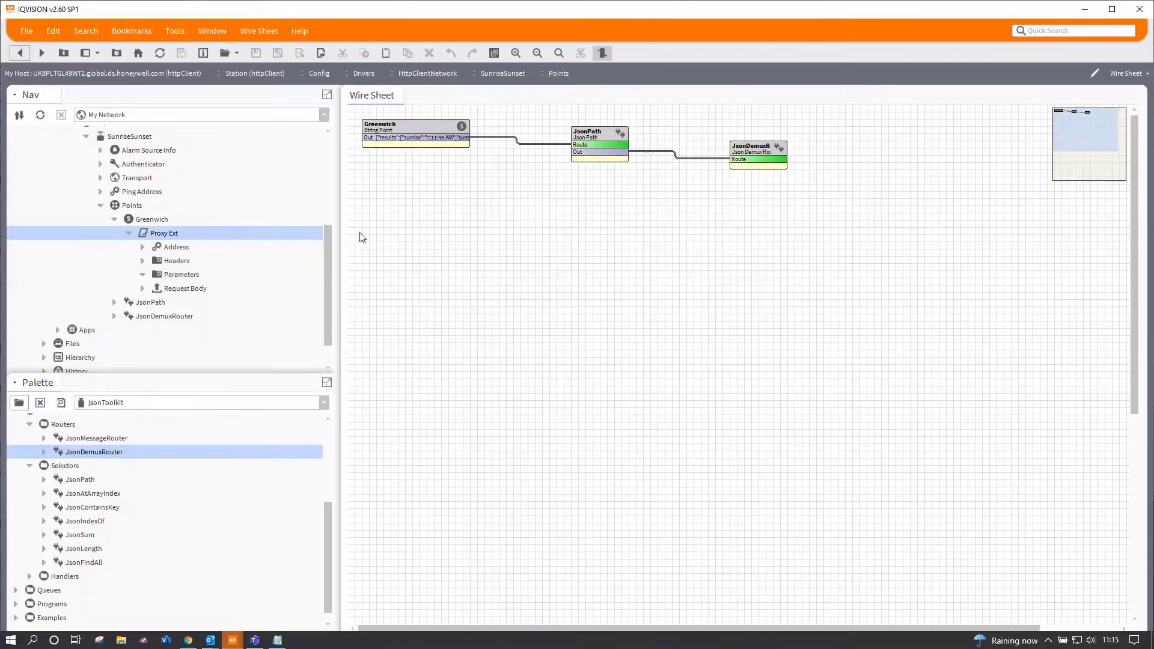
{"action": "right_click", "coordinate": [594, 134]}
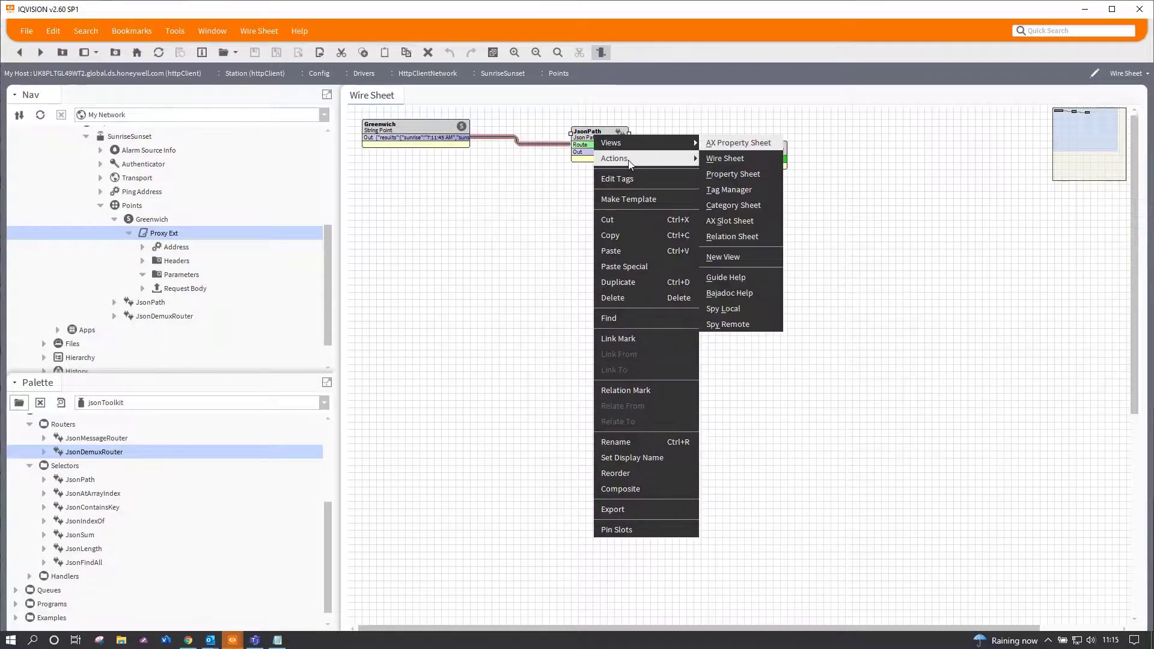
{"action": "mouse_move", "coordinate": [631, 158]}
{"action": "left_click", "coordinate": [717, 159]}
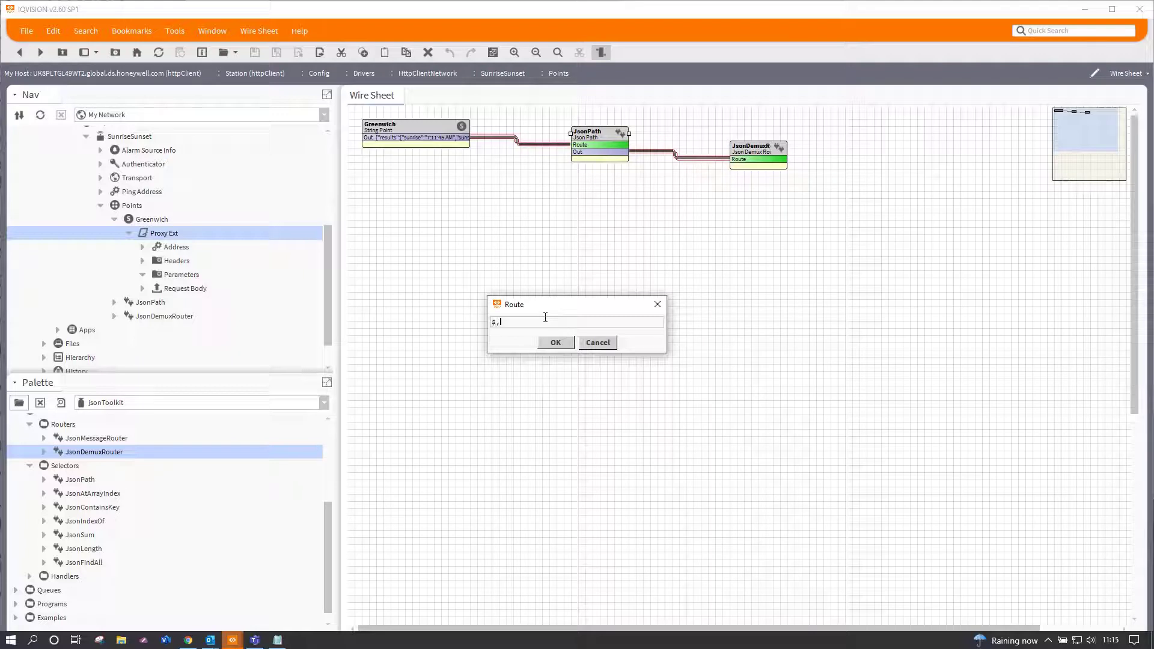
{"action": "type", "text": "$.results"}
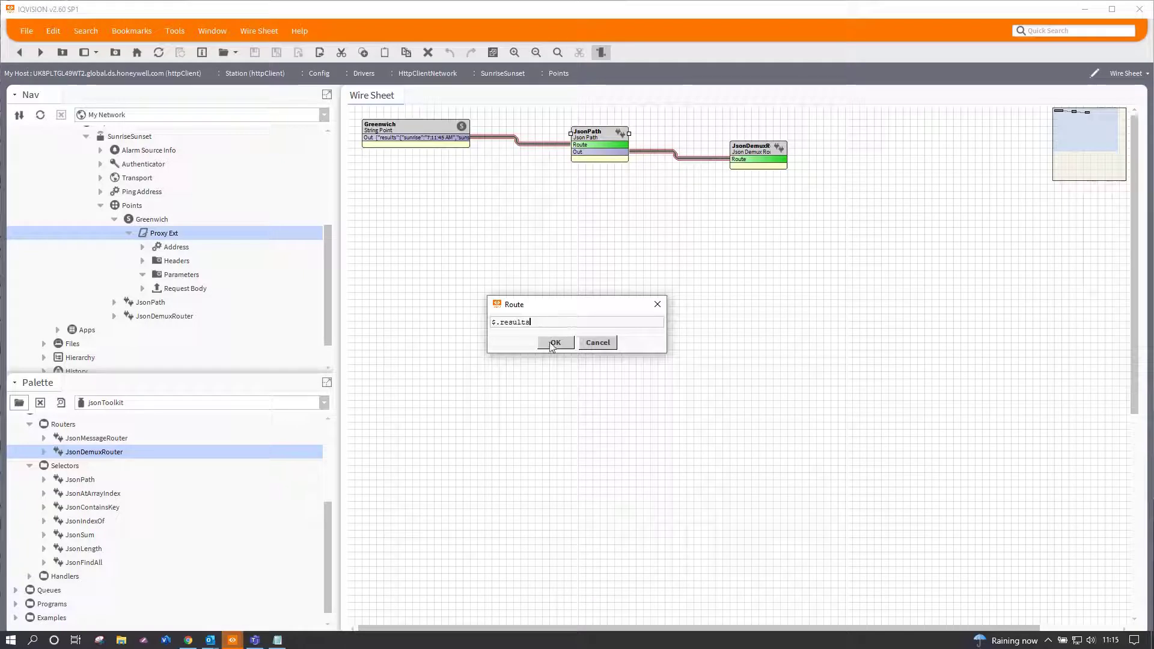
{"action": "left_click", "coordinate": [555, 344]}
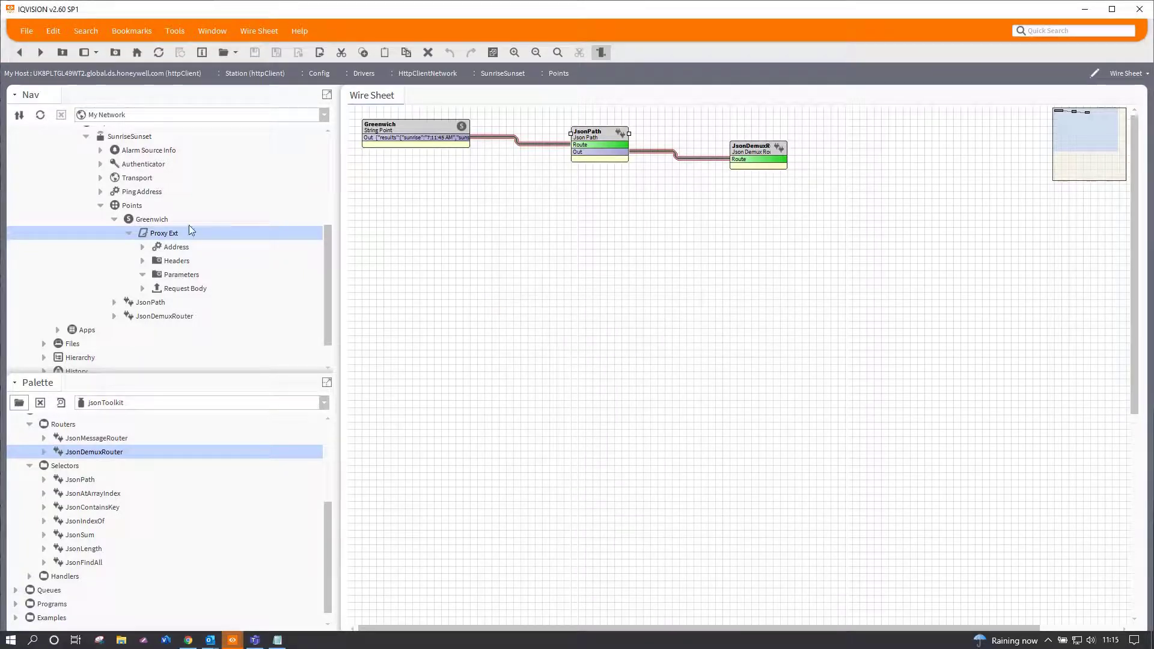
Clear the Greenwich Proxy Ext's last result, resend it, and view the JsonDemuxRouter's learned slots.
{"action": "right_click", "coordinate": [167, 234]}
{"action": "mouse_move", "coordinate": [265, 215]}
{"action": "left_click", "coordinate": [309, 231]}
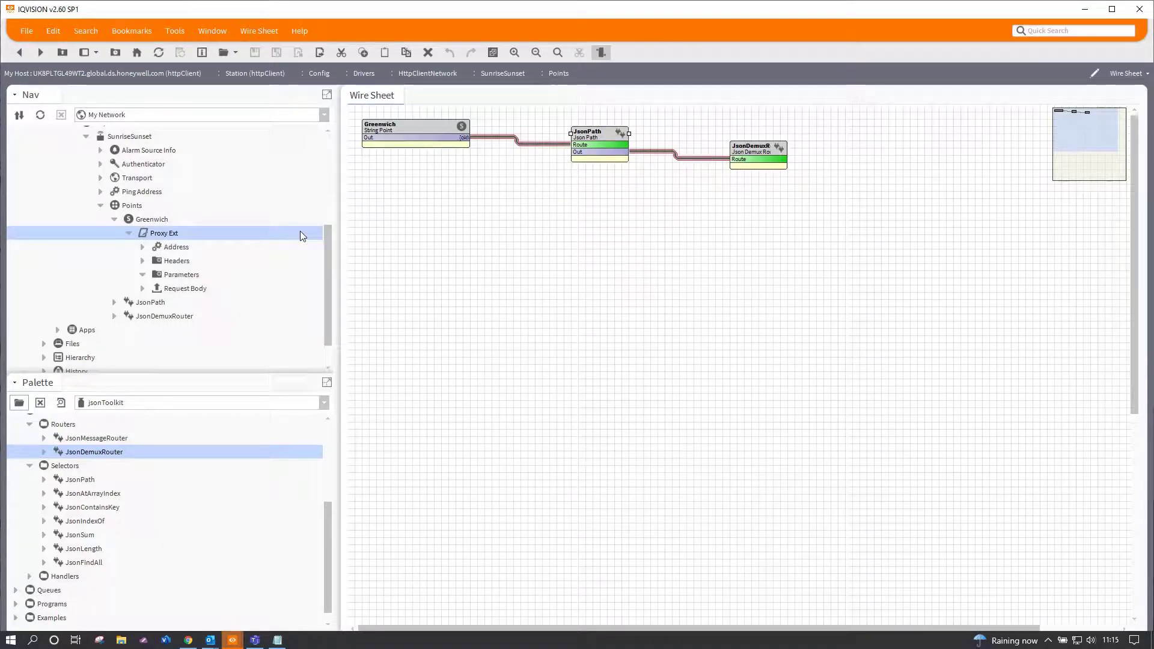
{"action": "right_click", "coordinate": [176, 233]}
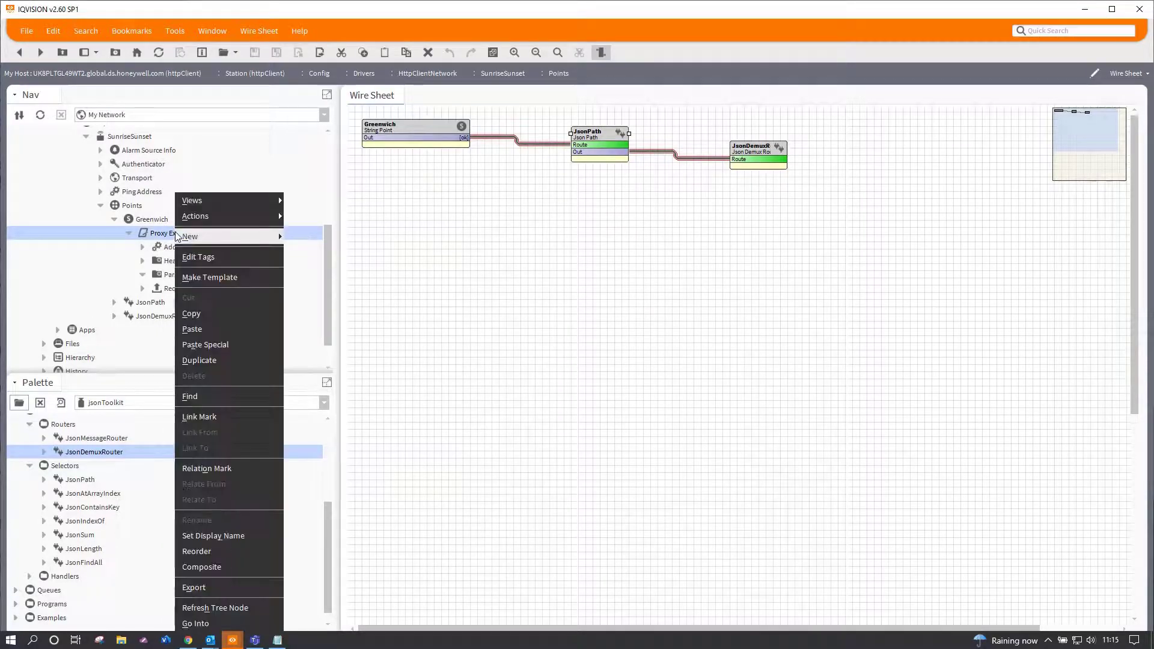
{"action": "left_click", "coordinate": [305, 215]}
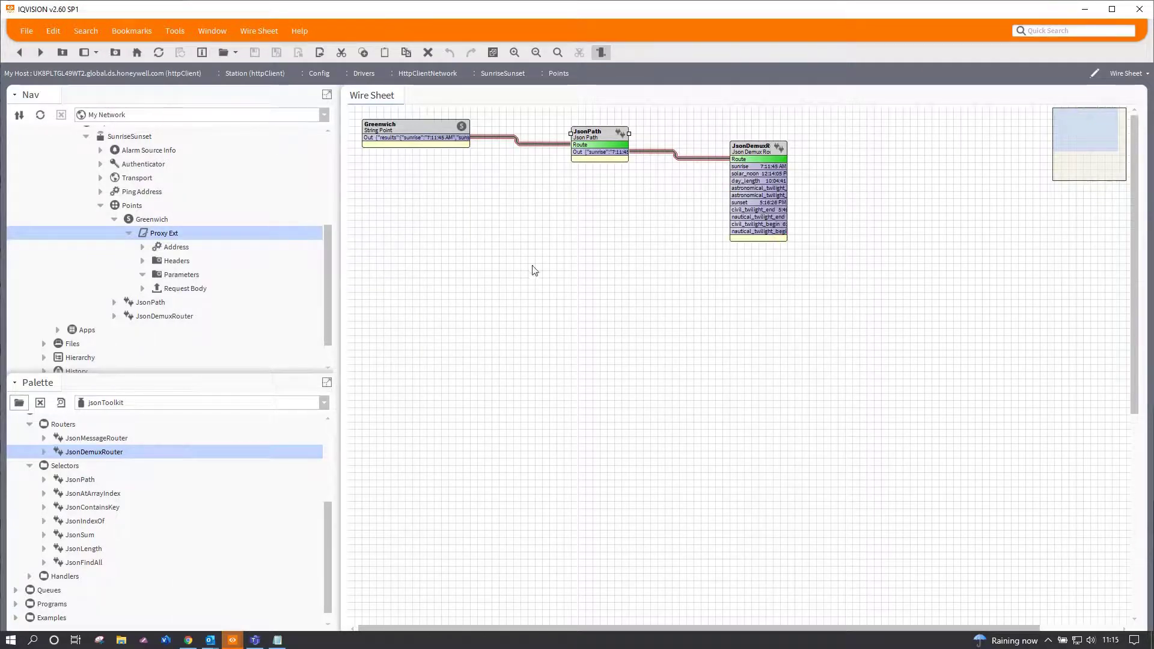
{"action": "left_click", "coordinate": [776, 150]}
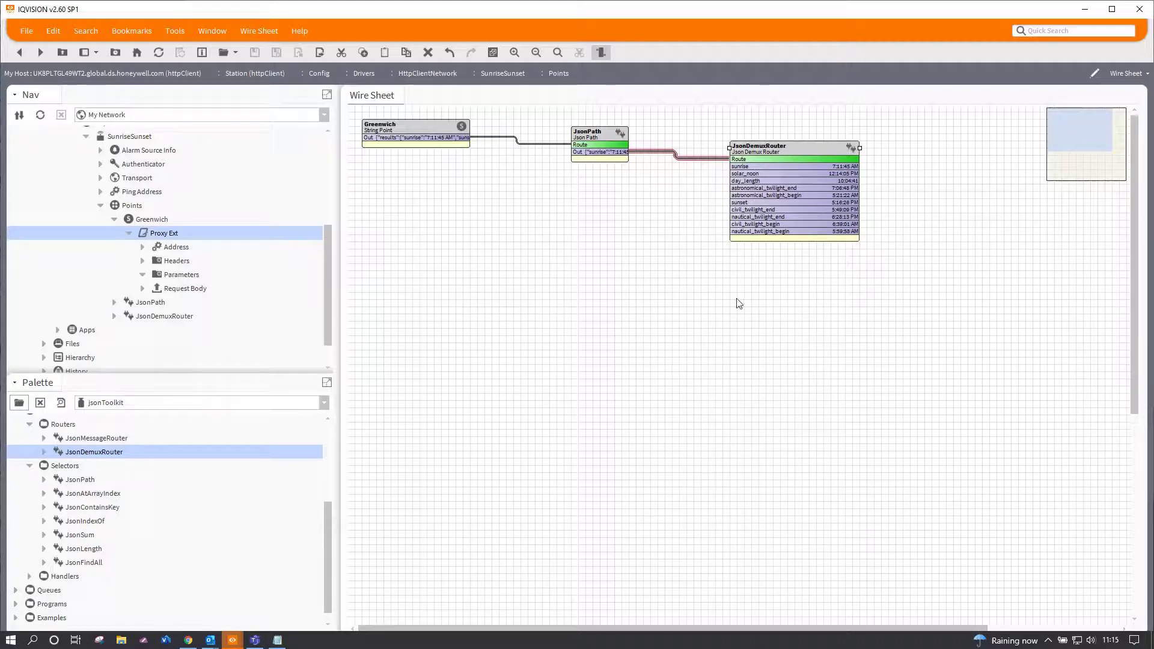
Add a new NumericWritable point to the wire sheet with its default name.
{"action": "right_click", "coordinate": [737, 324]}
{"action": "mouse_move", "coordinate": [776, 321]}
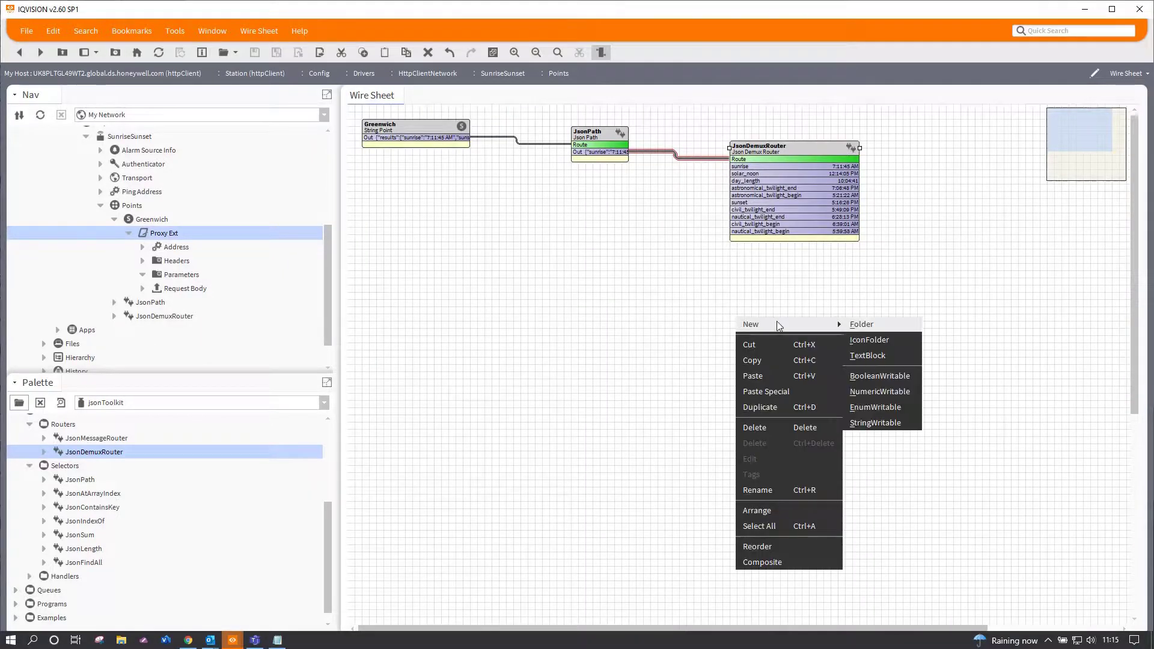
{"action": "left_click", "coordinate": [879, 391]}
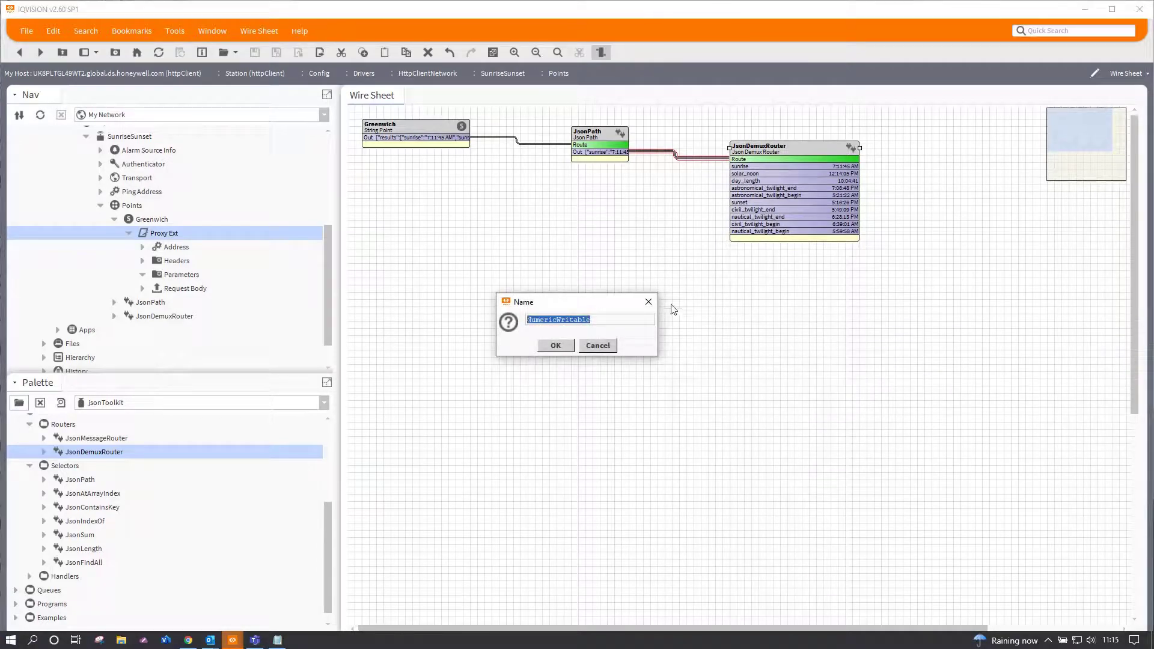
{"action": "left_click", "coordinate": [555, 346]}
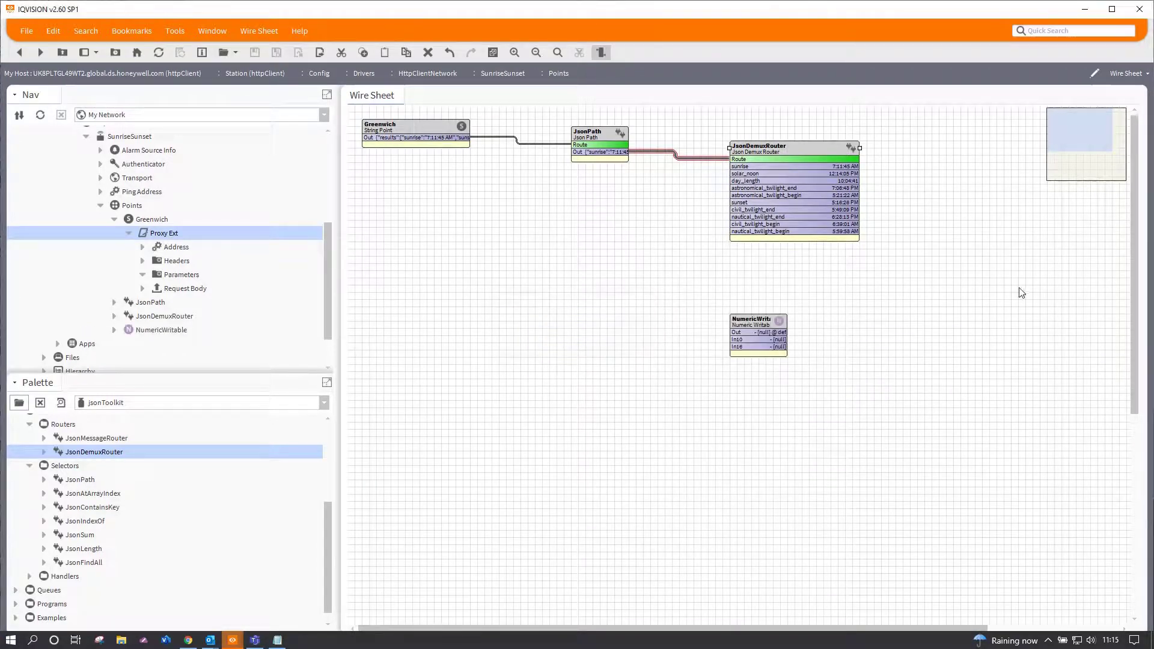
Rename the NumericWritable to daylength and move it right of the JsonDemuxRouter.
{"action": "right_click", "coordinate": [755, 326]}
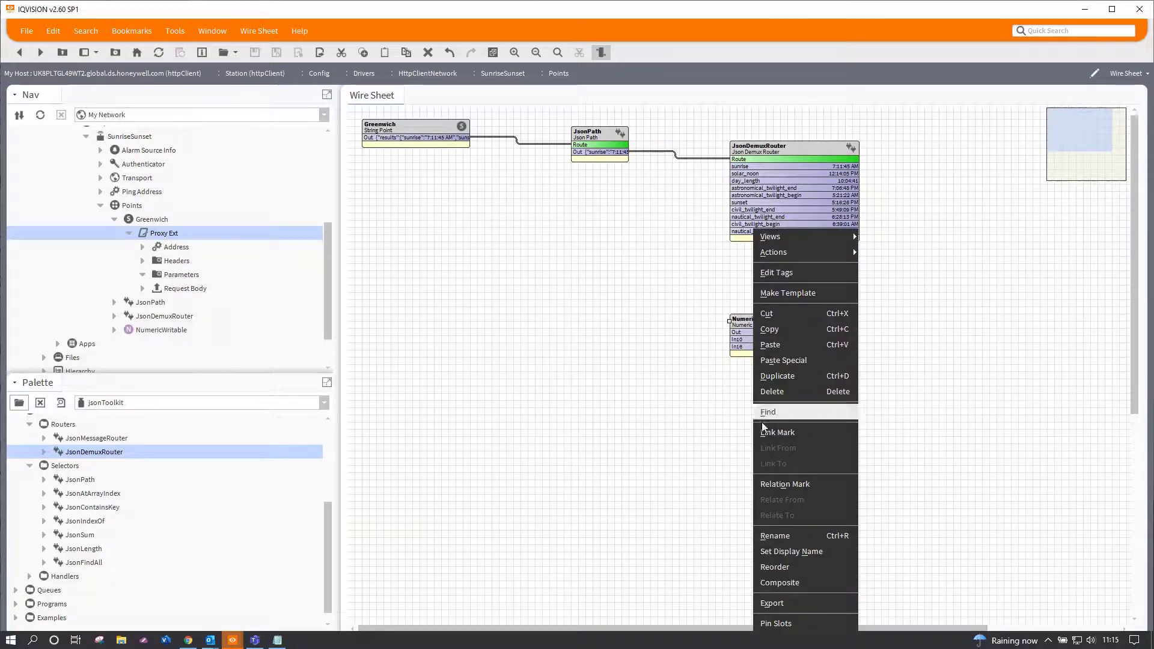
{"action": "left_click", "coordinate": [778, 533]}
{"action": "type", "text": "aaylength"}
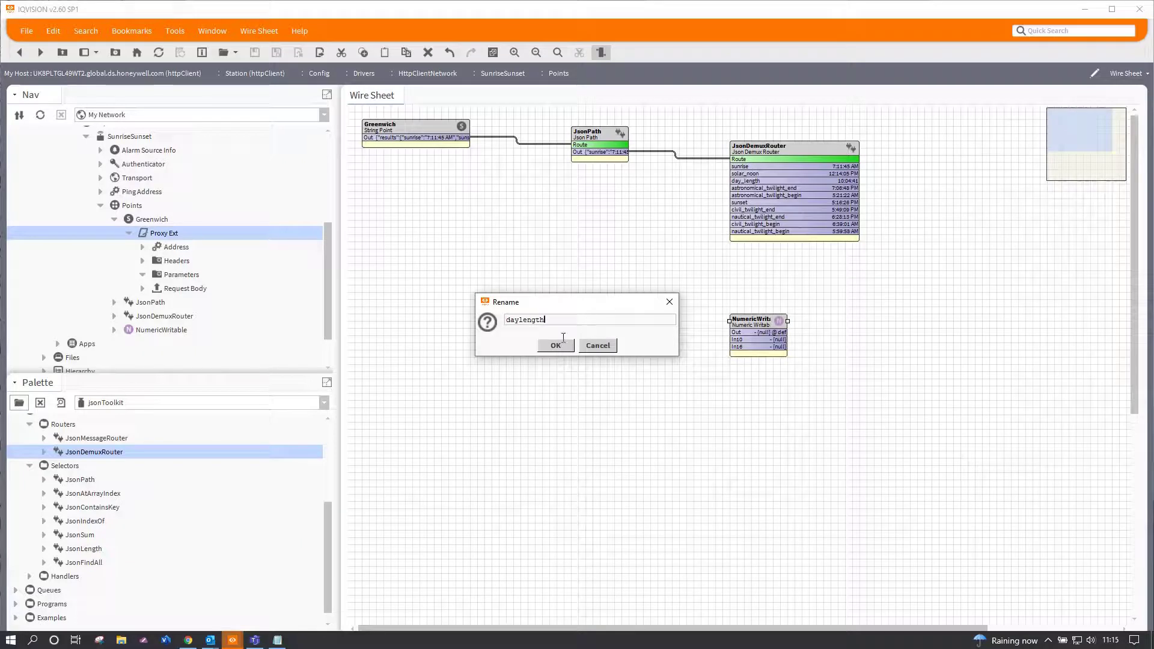
{"action": "left_click", "coordinate": [541, 347]}
{"action": "left_click_drag", "start_coordinate": [742, 329], "coordinate": [965, 170]}
Replace daylength with a StringWritable wired from the router's day_length into In10, showing 10:04:41.
{"action": "left_click_drag", "start_coordinate": [850, 181], "coordinate": [964, 181]}
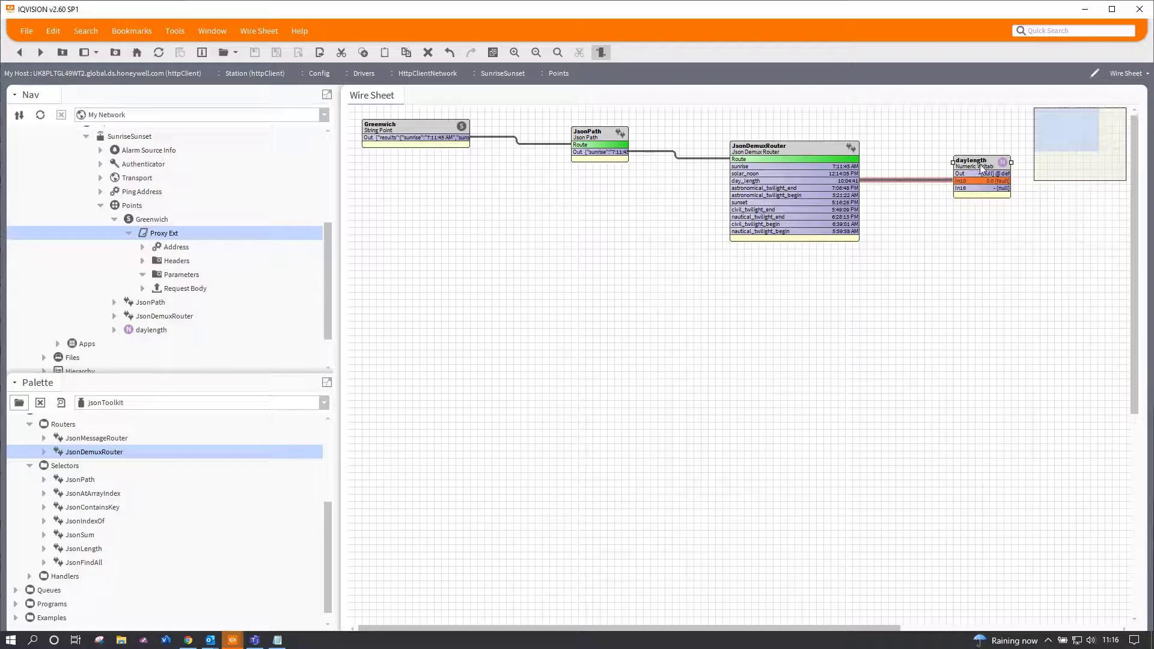
{"action": "key", "text": "Delete"}
{"action": "right_click", "coordinate": [949, 200]}
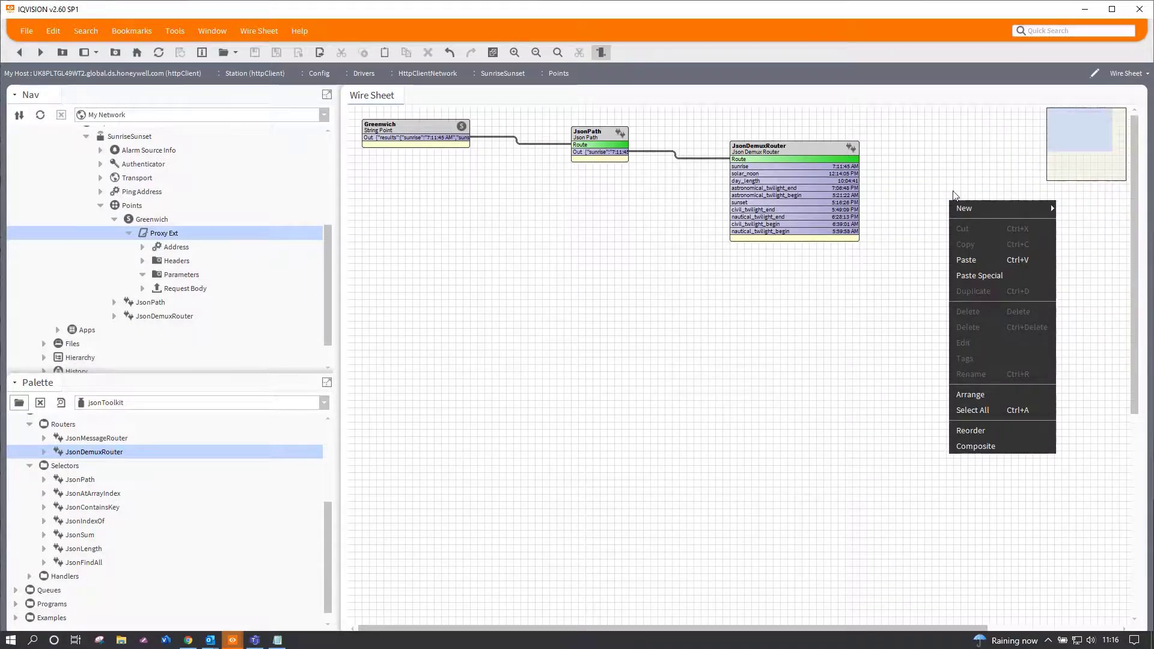
{"action": "mouse_move", "coordinate": [1050, 207]}
{"action": "left_click", "coordinate": [1093, 307]}
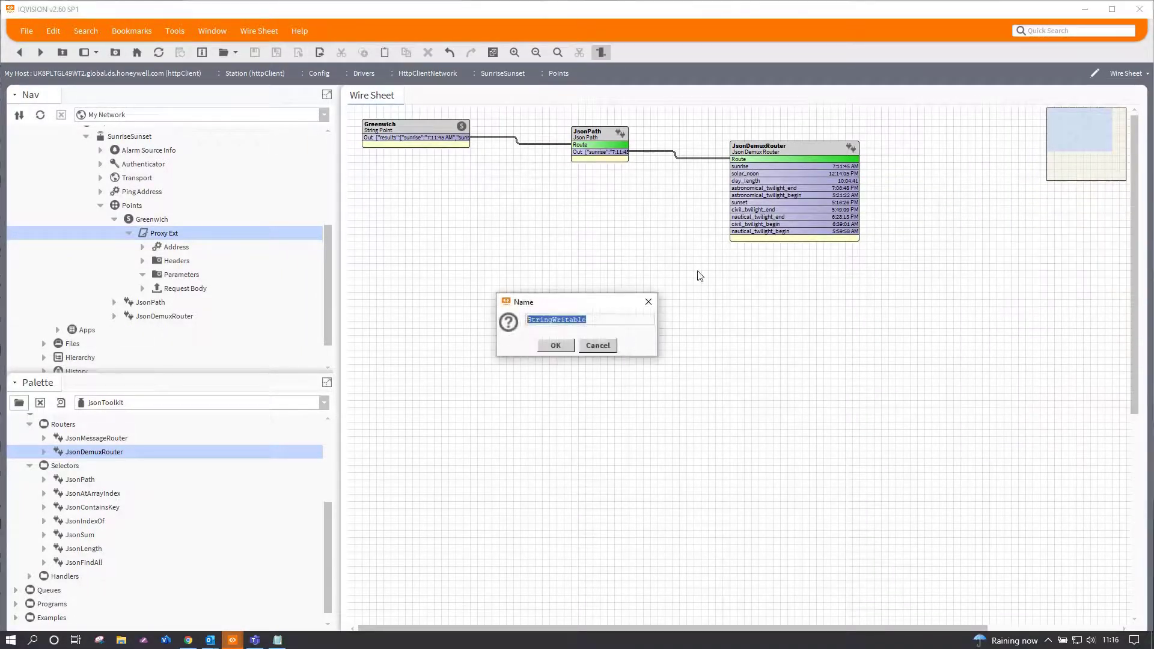
{"action": "left_click", "coordinate": [559, 346]}
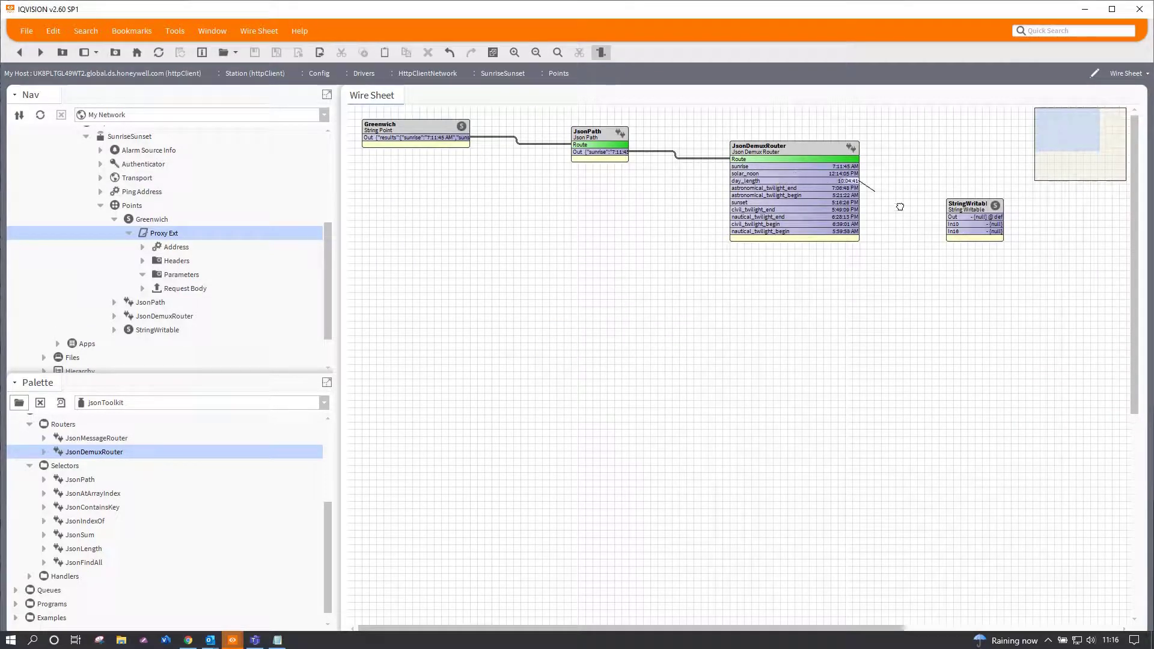
{"action": "left_click_drag", "start_coordinate": [909, 209], "coordinate": [1017, 194]}
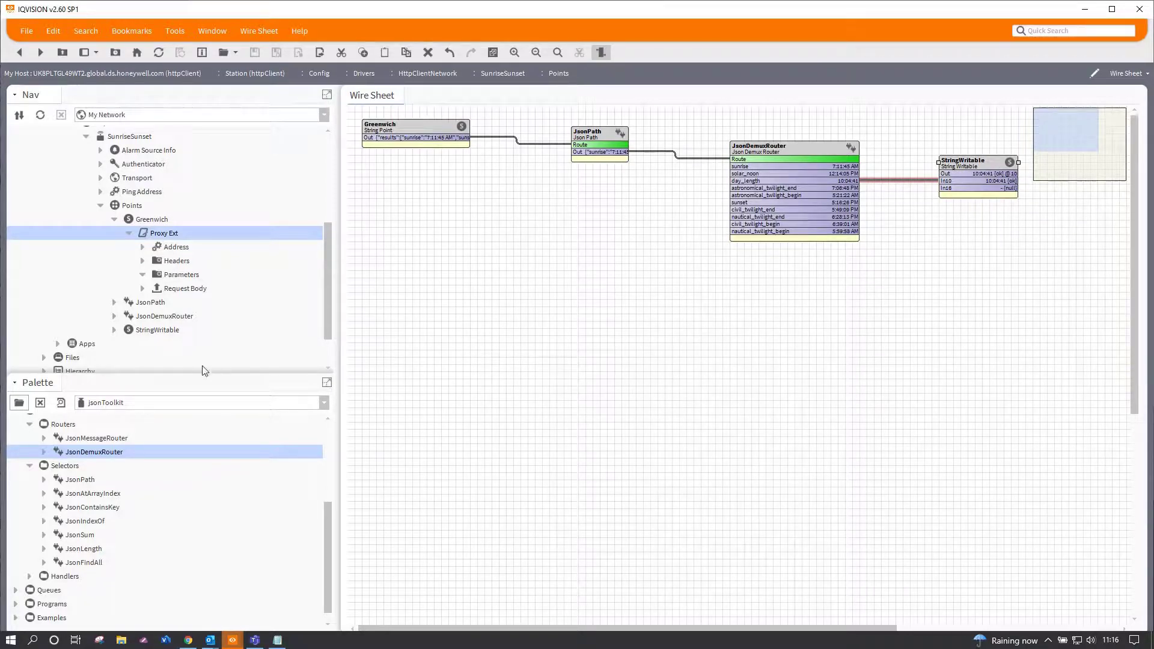
Place a JsonFindAll selector below JsonPath and wire Greenwich's output into its Route input.
{"action": "left_click", "coordinate": [84, 563]}
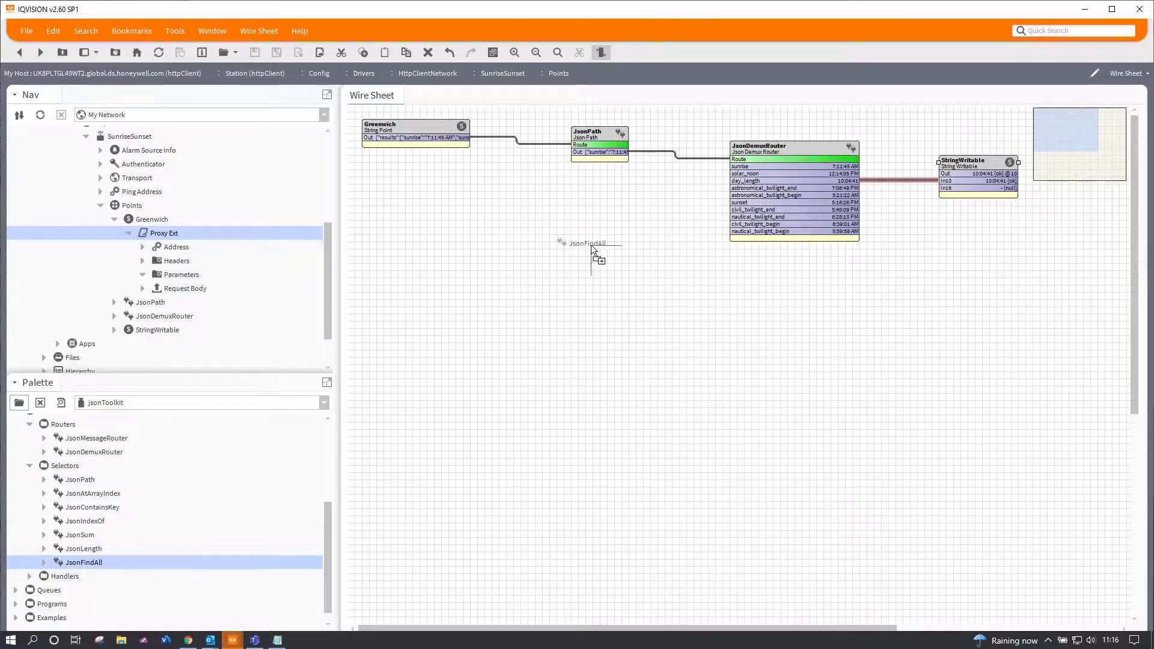
{"action": "left_click_drag", "start_coordinate": [591, 246], "coordinate": [594, 244]}
{"action": "left_click", "coordinate": [551, 343]}
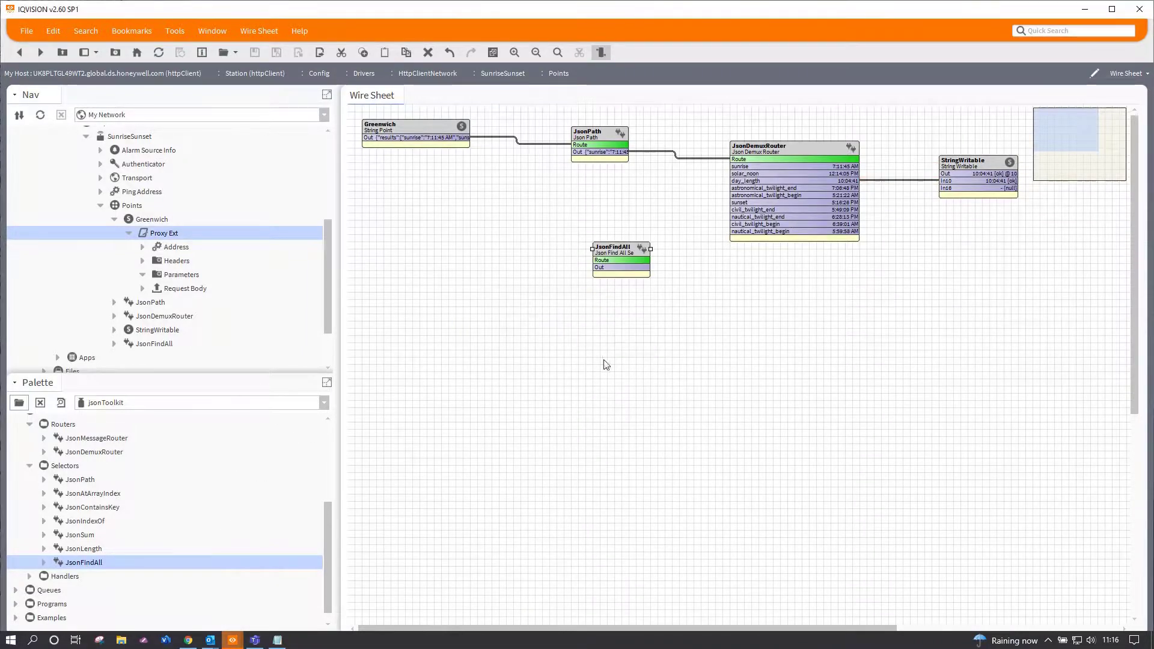
{"action": "left_click_drag", "start_coordinate": [468, 137], "coordinate": [615, 257]}
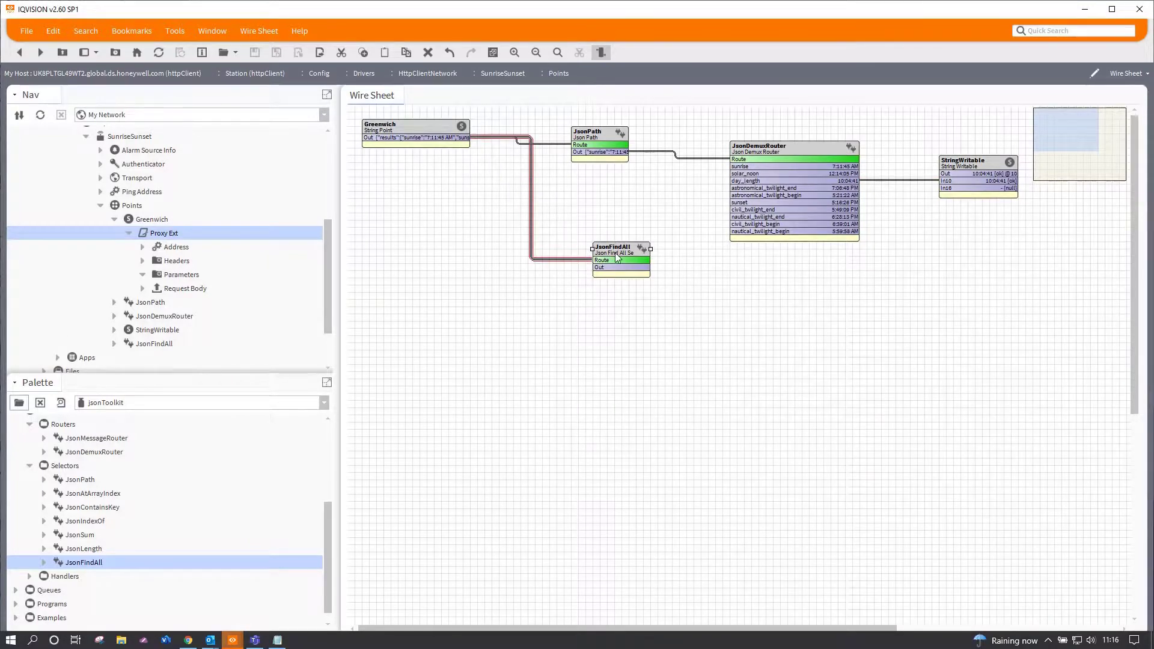
Set the JsonFindAll selector's Key to sunrise and save it.
{"action": "double_click", "coordinate": [615, 252]}
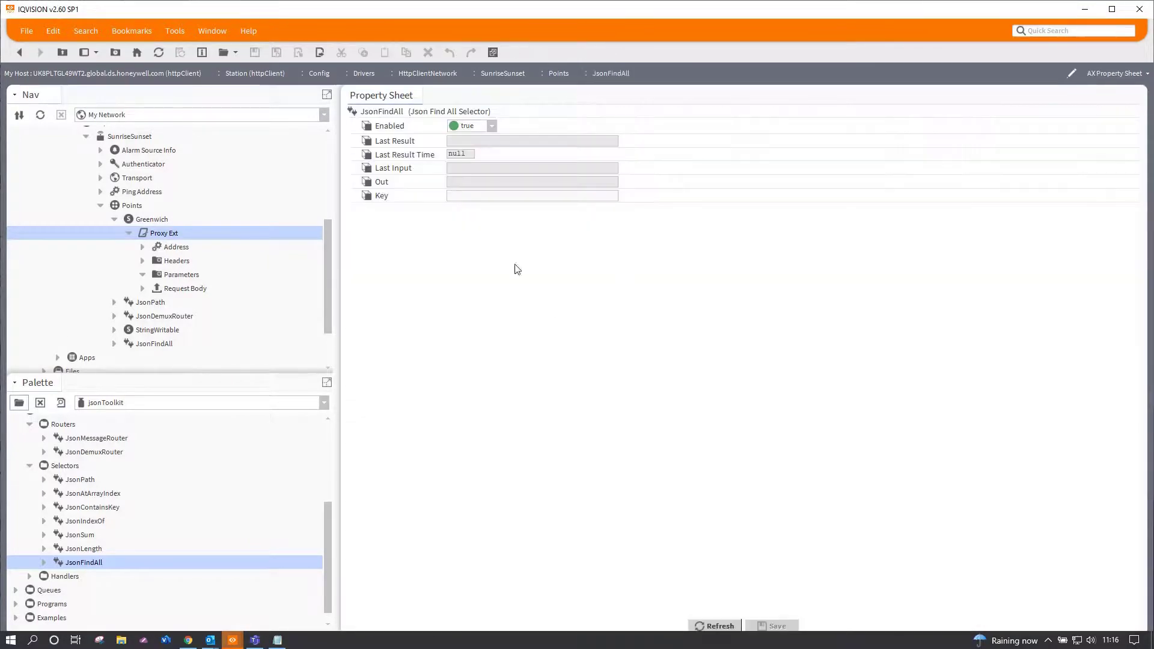
{"action": "left_click", "coordinate": [481, 197]}
{"action": "type", "text": "sunrise"}
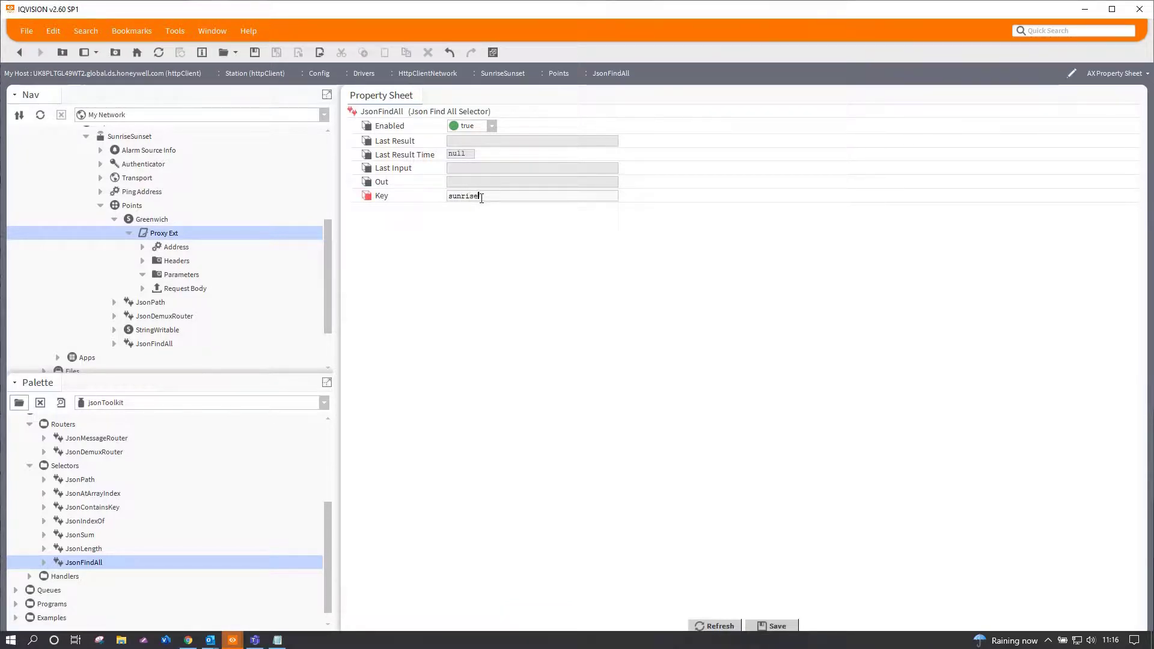
{"action": "left_click", "coordinate": [775, 627]}
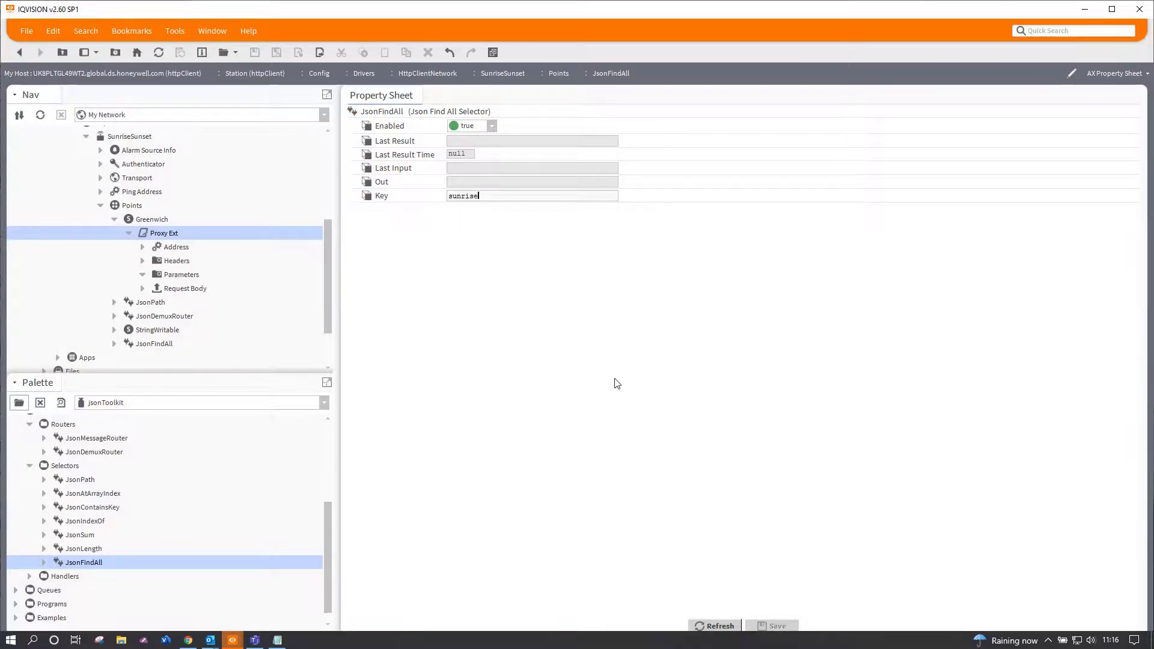
{"action": "left_click", "coordinate": [16, 55]}
Rename the JsonFindAll selector to sunrise.
{"action": "right_click", "coordinate": [628, 250]}
{"action": "left_click", "coordinate": [647, 534]}
{"action": "type", "text": "sunrise"}
{"action": "left_click", "coordinate": [551, 346]}
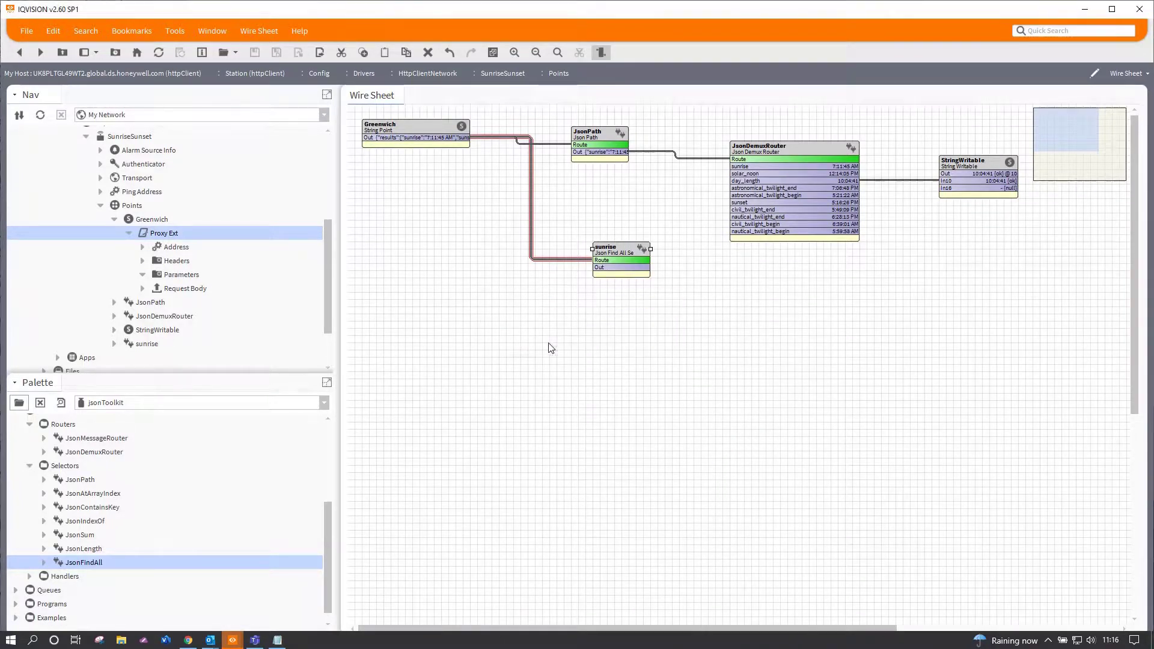
Check the Proxy Ext actions, then widen the sunrise block to show its full type.
{"action": "right_click", "coordinate": [171, 238]}
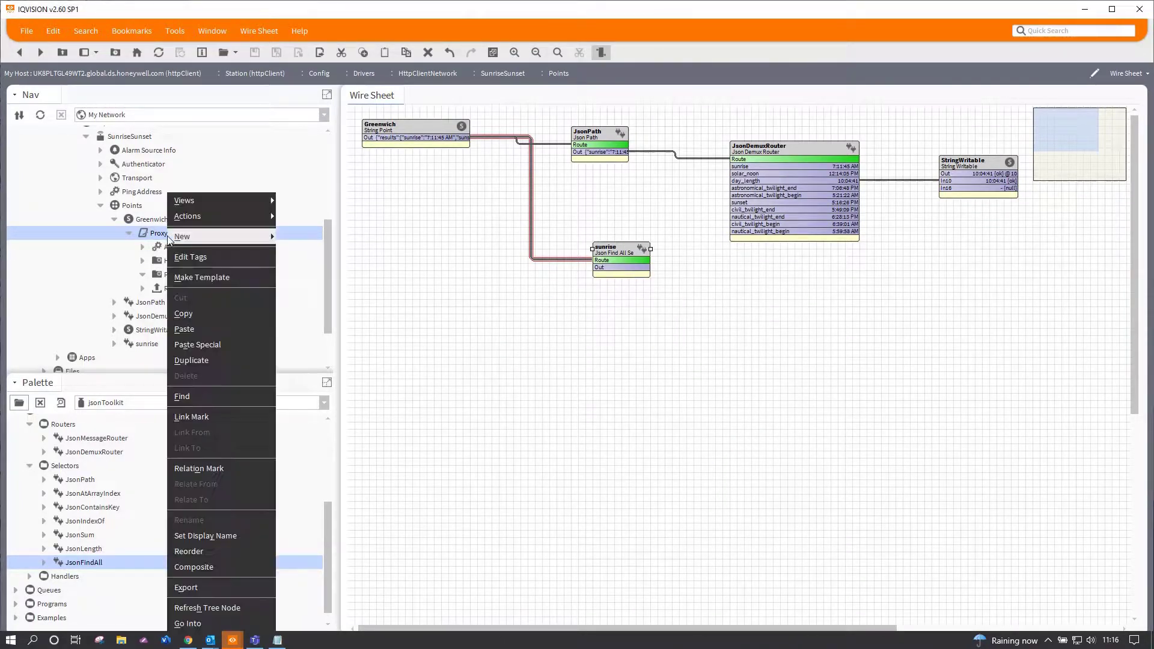
{"action": "mouse_move", "coordinate": [231, 214]}
{"action": "left_click", "coordinate": [301, 234]}
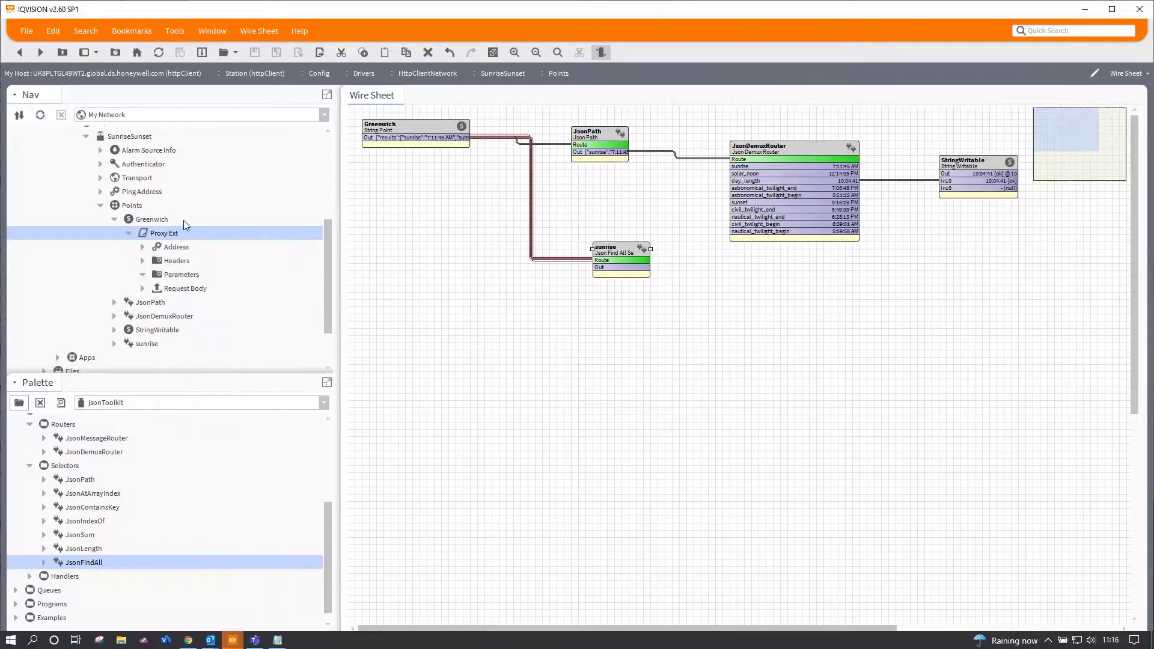
{"action": "right_click", "coordinate": [165, 234]}
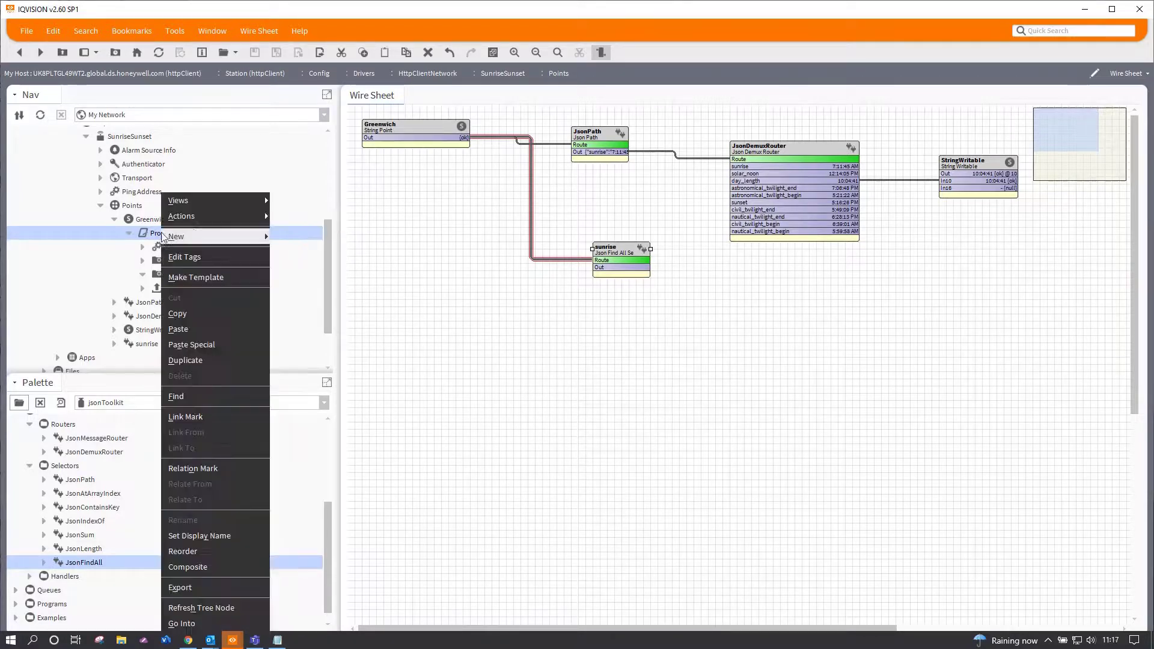
{"action": "left_click", "coordinate": [565, 344]}
{"action": "left_click_drag", "start_coordinate": [650, 258], "coordinate": [679, 259]}
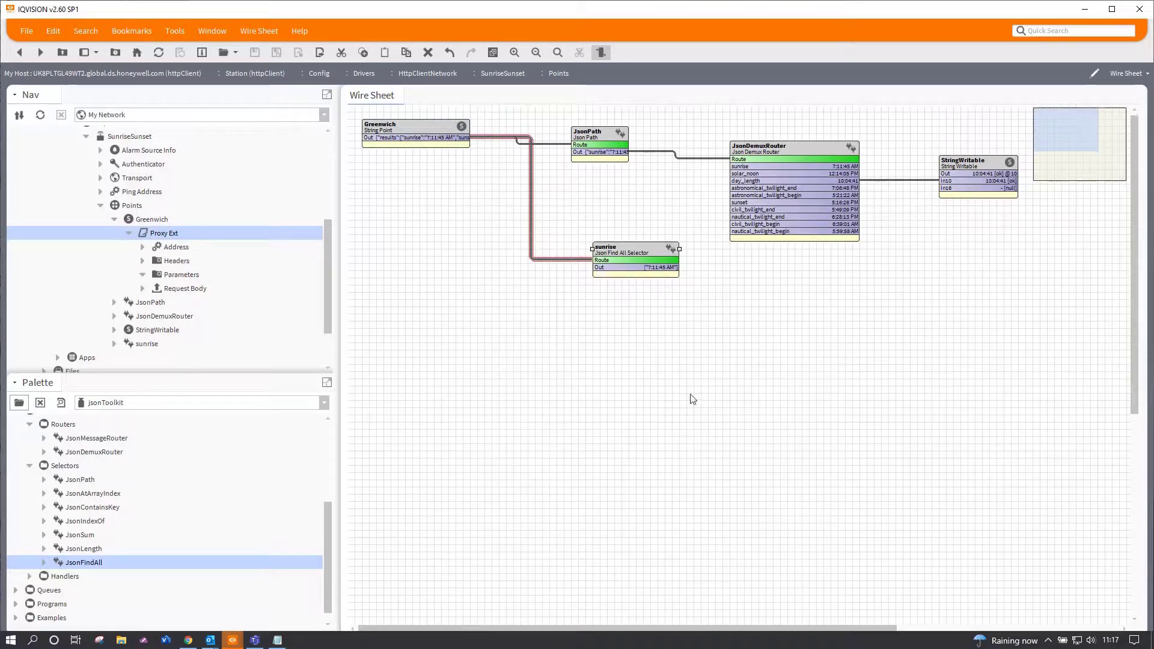
Duplicate the StringWritable as StringWritable1 and wire sunrise's output into its In10, showing 7:11:45 AM.
{"action": "right_click", "coordinate": [974, 164]}
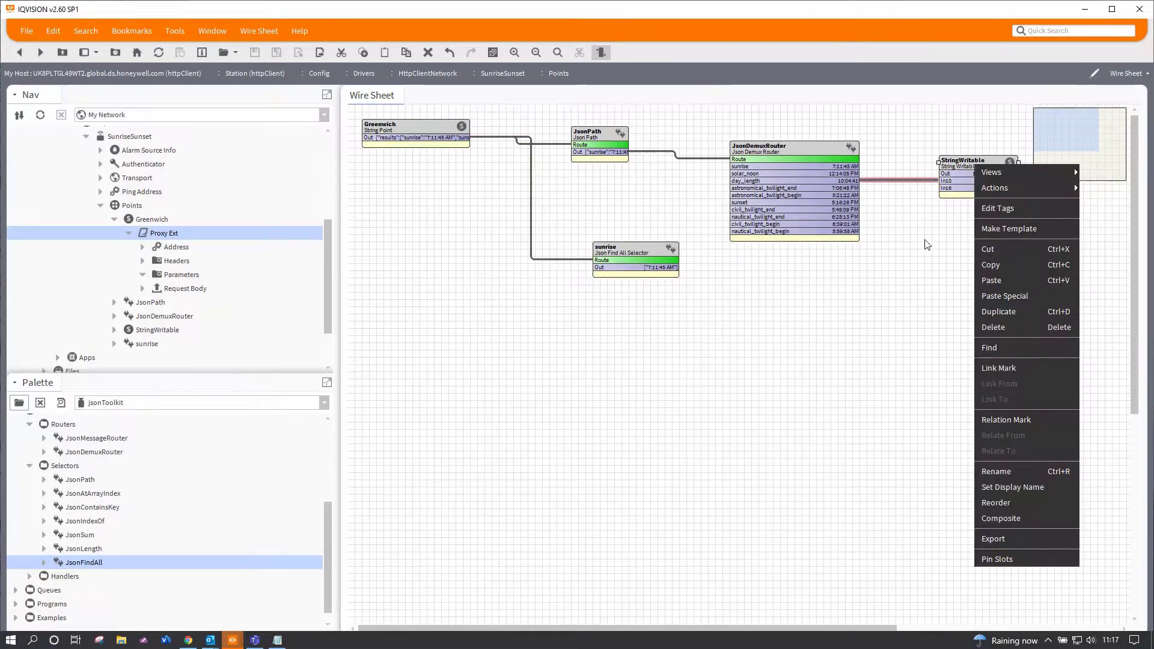
{"action": "left_click", "coordinate": [993, 311]}
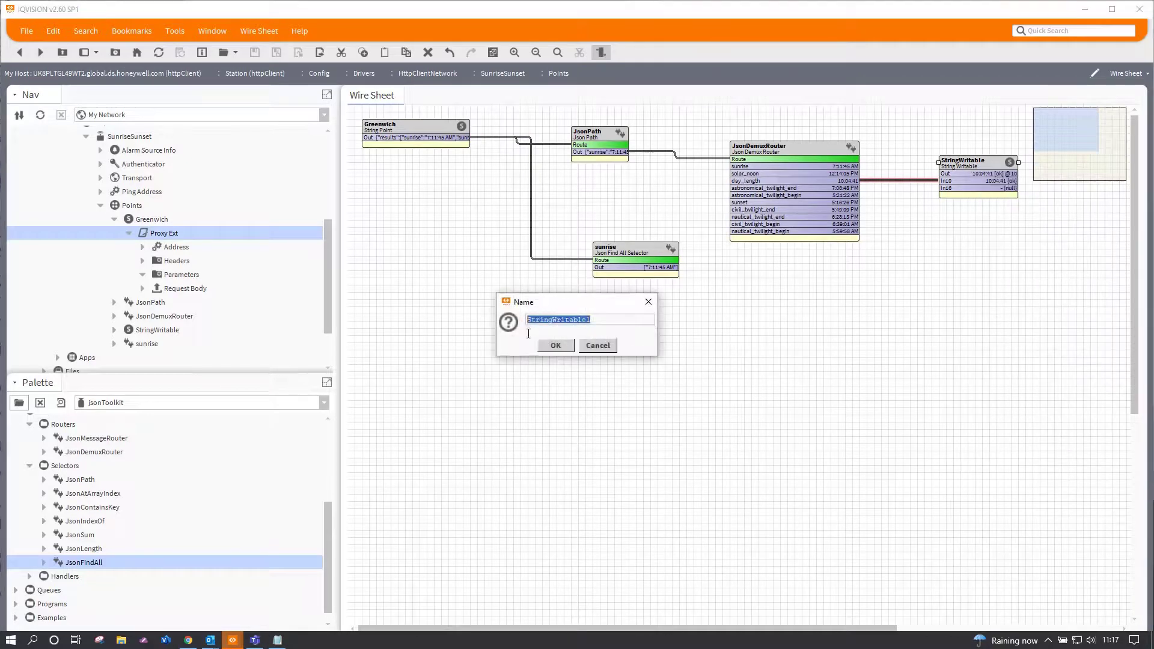
{"action": "left_click", "coordinate": [553, 346]}
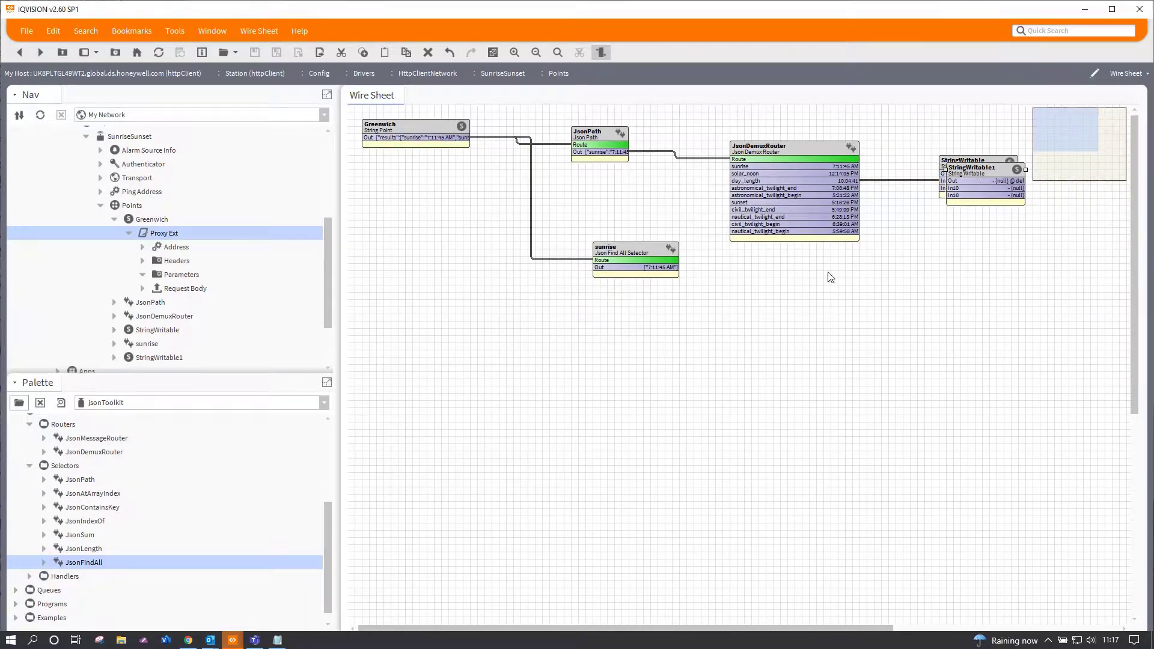
{"action": "left_click", "coordinate": [777, 278]}
{"action": "left_click_drag", "start_coordinate": [667, 267], "coordinate": [745, 296]}
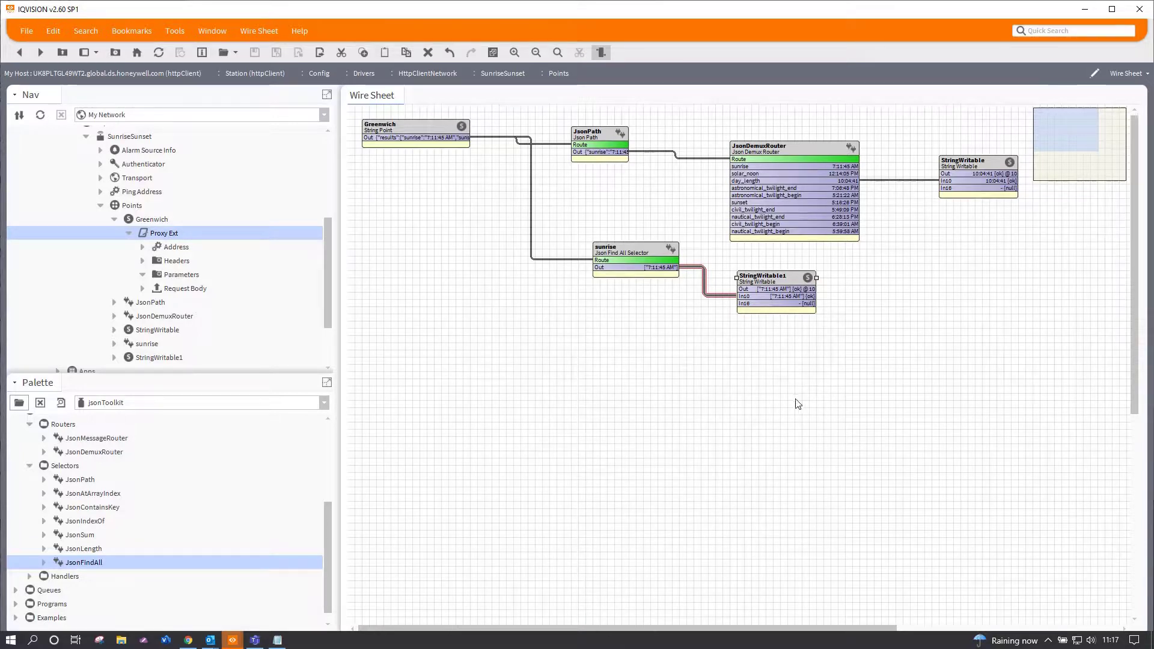
Nudge the sunrise, JsonDemuxRouter, StringWritable and Greenwich blocks so their wires run straight.
{"action": "left_click", "coordinate": [608, 256]}
{"action": "left_click", "coordinate": [798, 186]}
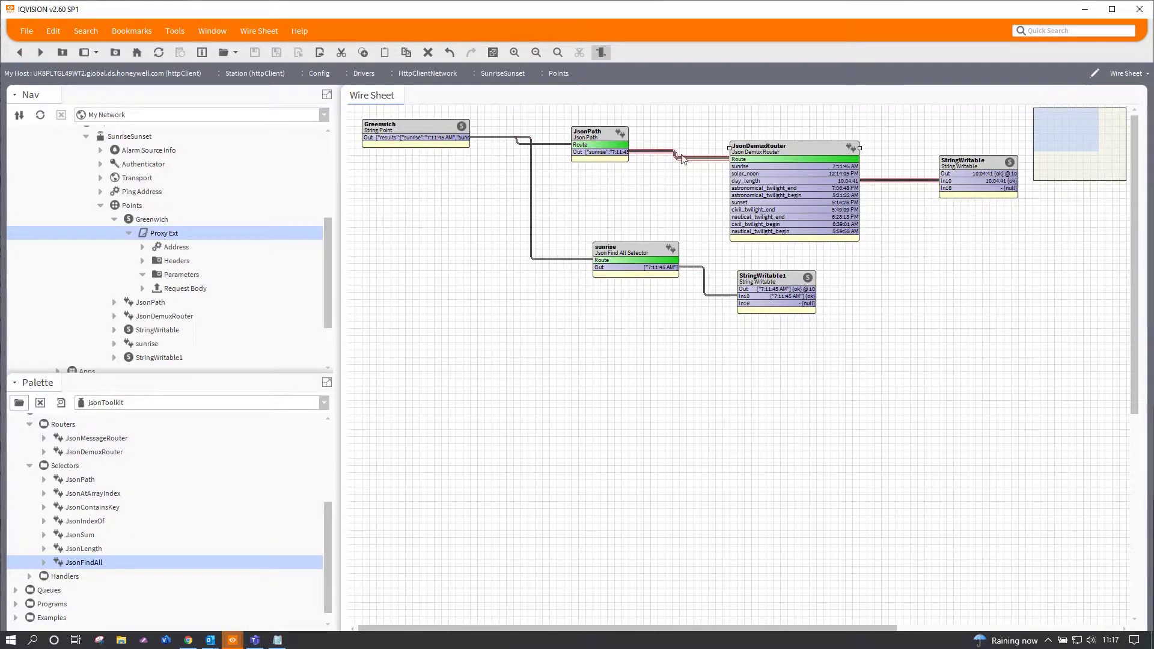
{"action": "left_click", "coordinate": [608, 143]}
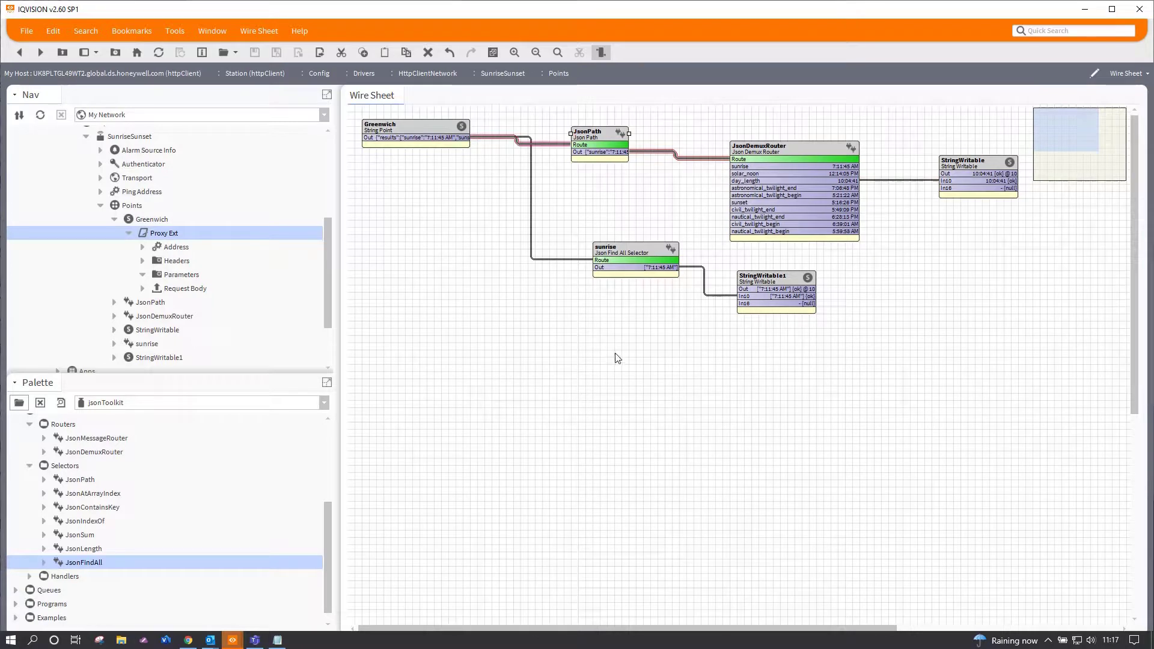
{"action": "left_click_drag", "start_coordinate": [634, 248], "coordinate": [633, 276]}
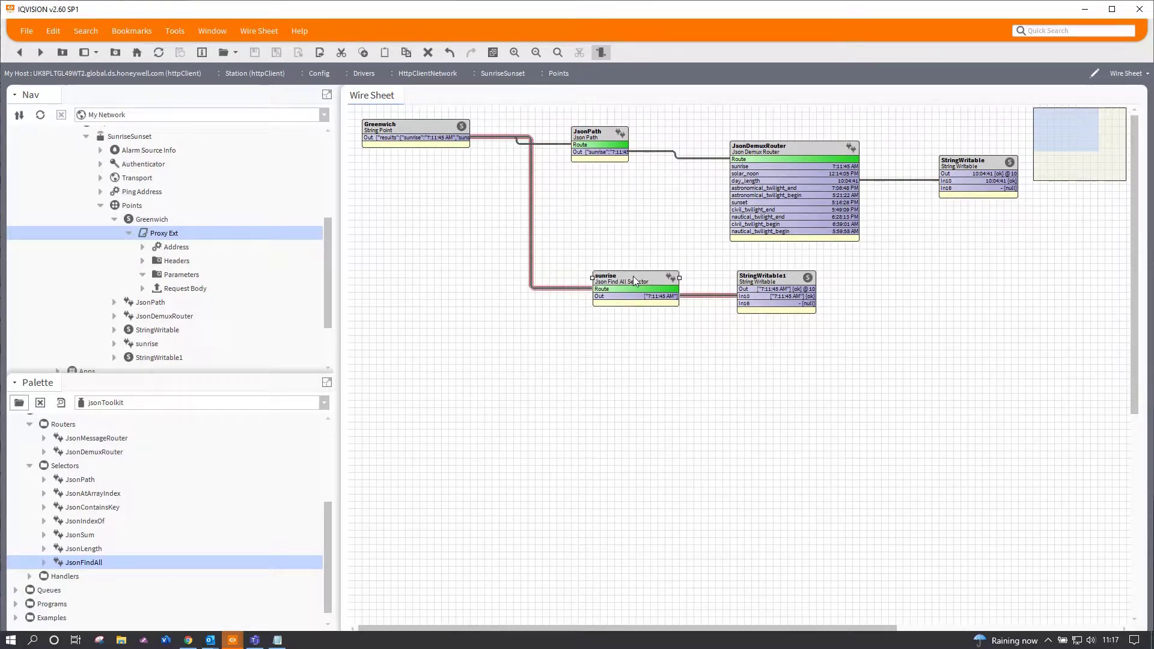
{"action": "left_click_drag", "start_coordinate": [761, 151], "coordinate": [760, 144]}
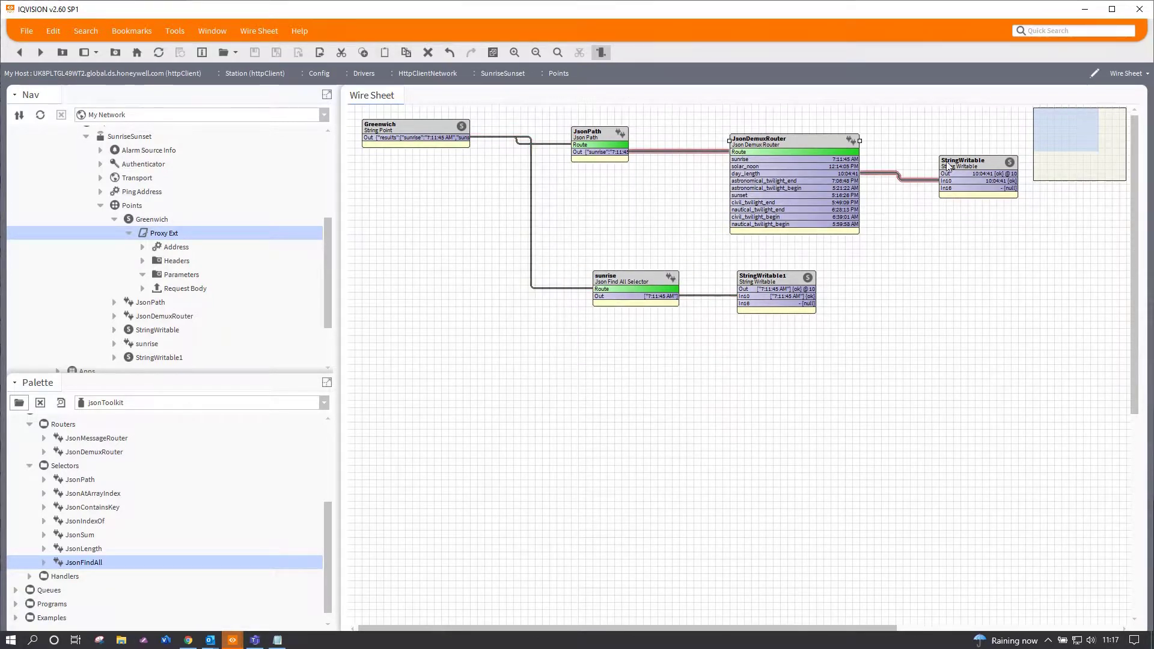
{"action": "left_click_drag", "start_coordinate": [964, 163], "coordinate": [965, 156]}
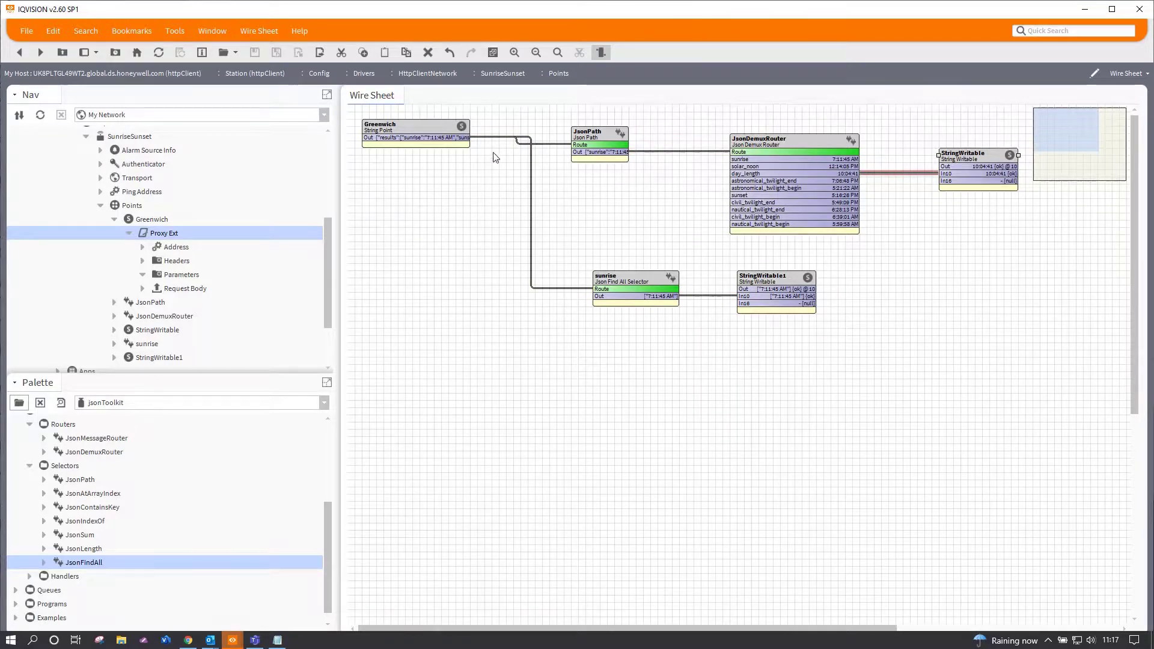
{"action": "left_click_drag", "start_coordinate": [412, 128], "coordinate": [412, 135]}
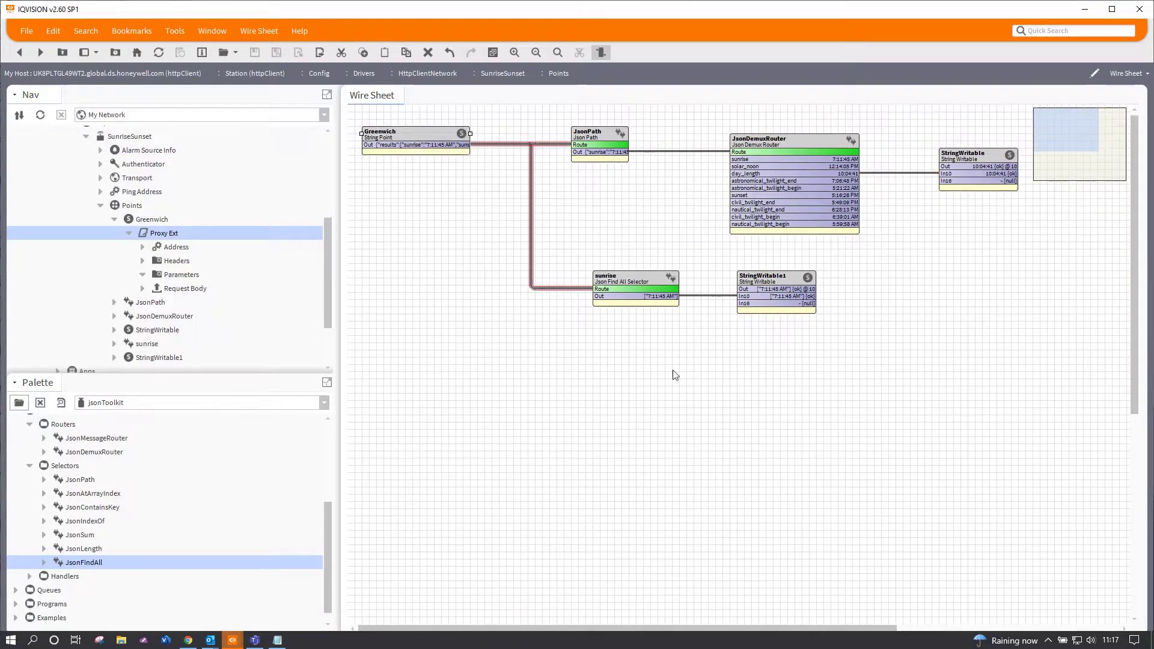
Duplicate sunrise and StringWritable1 below the originals and wire Greenwich's output into sunrise1's Route.
{"action": "left_click_drag", "start_coordinate": [874, 343], "coordinate": [554, 256]}
{"action": "right_click", "coordinate": [632, 290]}
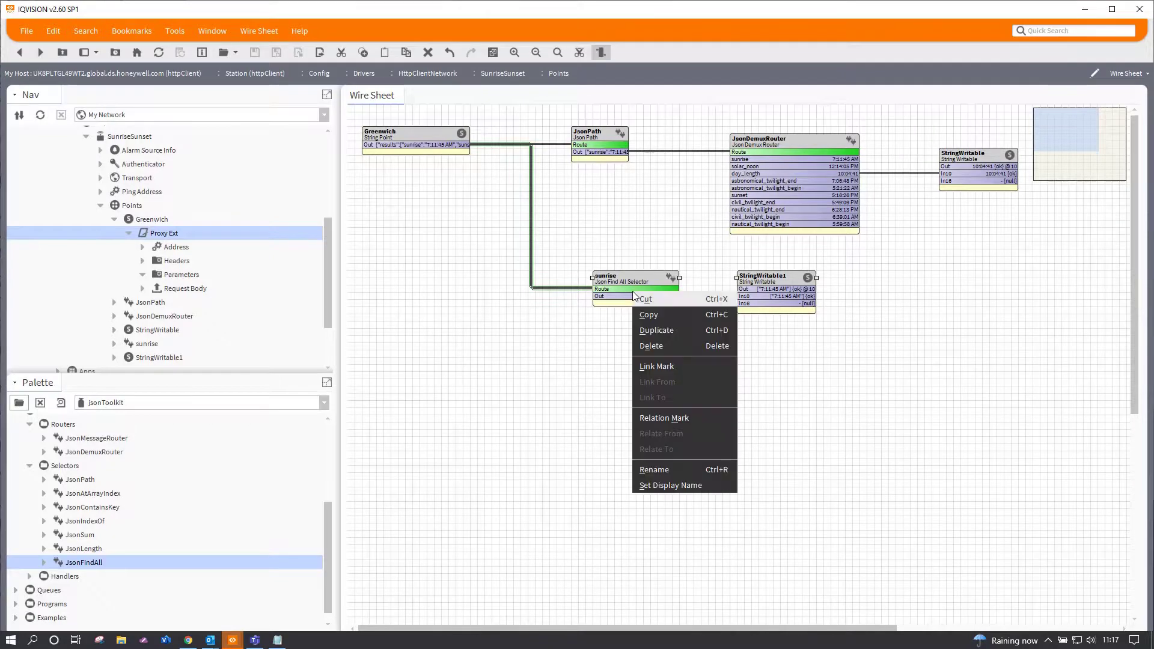
{"action": "left_click", "coordinate": [656, 330]}
{"action": "left_click_drag", "start_coordinate": [628, 290], "coordinate": [623, 331]}
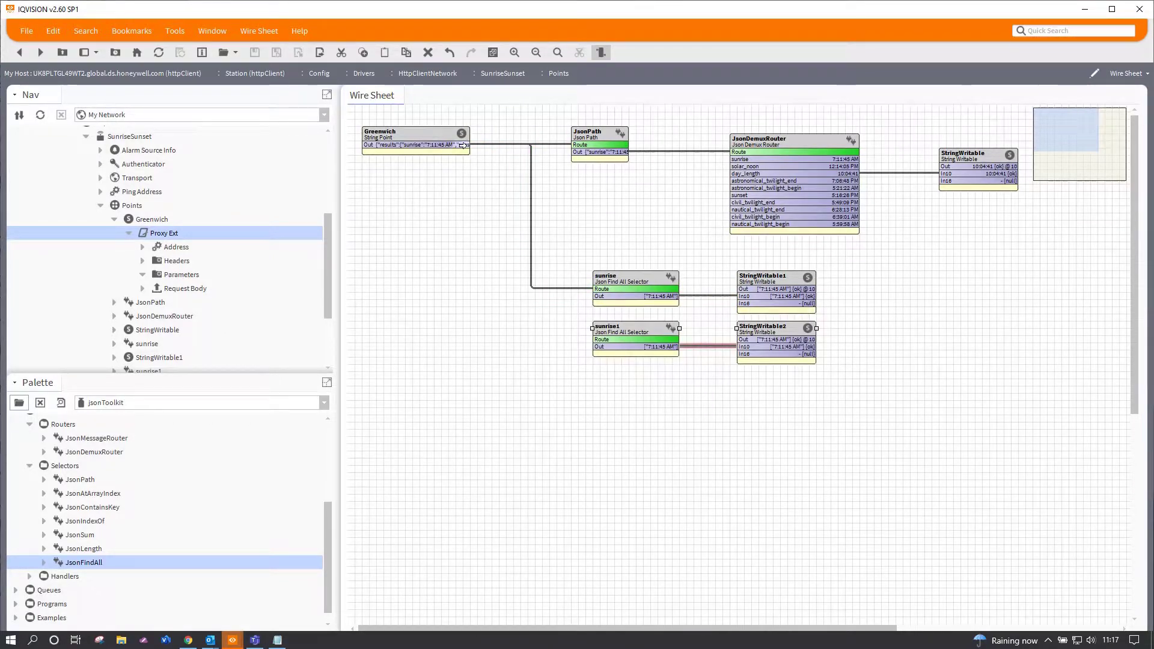
{"action": "left_click_drag", "start_coordinate": [463, 144], "coordinate": [601, 340]}
Change sunrise1's Key to sunset and save, so StringWritable2 shows 5:16:26 PM.
{"action": "double_click", "coordinate": [640, 327]}
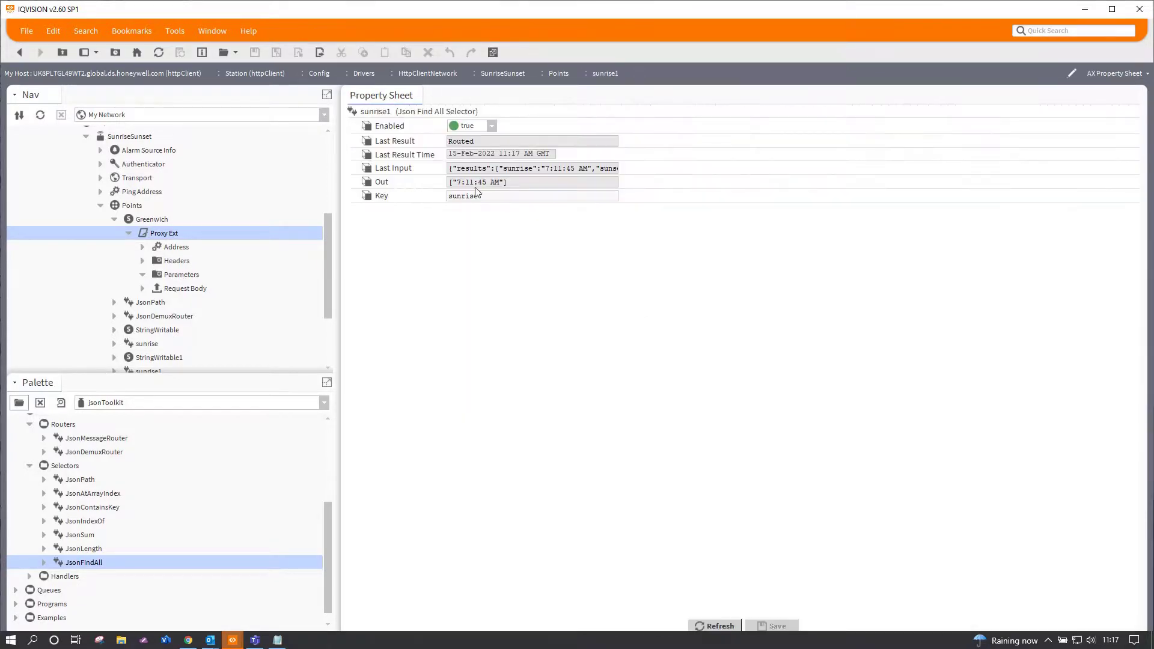
{"action": "left_click_drag", "start_coordinate": [477, 195], "coordinate": [423, 200]}
{"action": "type", "text": "sunset"}
{"action": "left_click", "coordinate": [760, 628]}
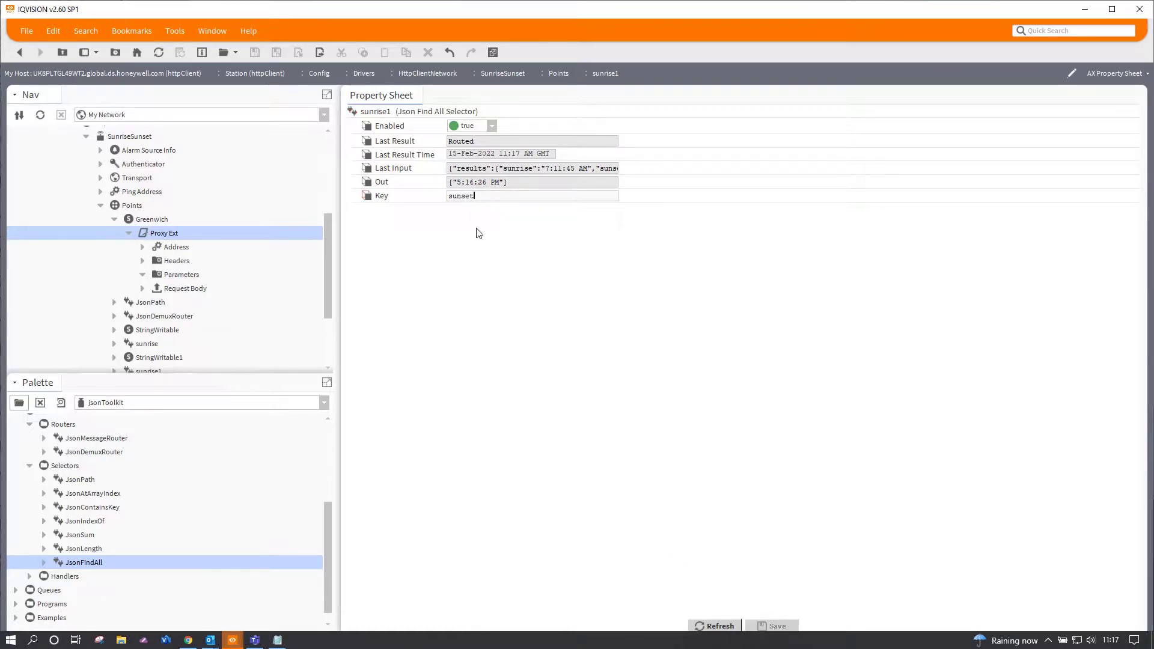
{"action": "left_click", "coordinate": [18, 54]}
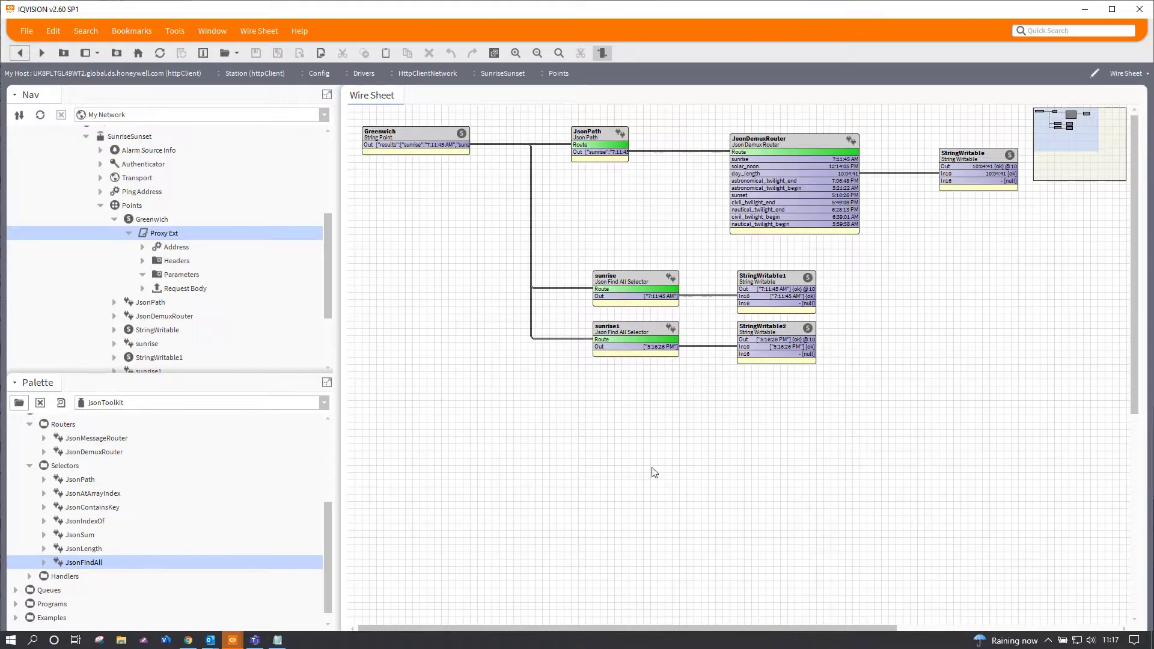
Create a new Px view named daylight1 for the Greenwich point.
{"action": "right_click", "coordinate": [157, 219]}
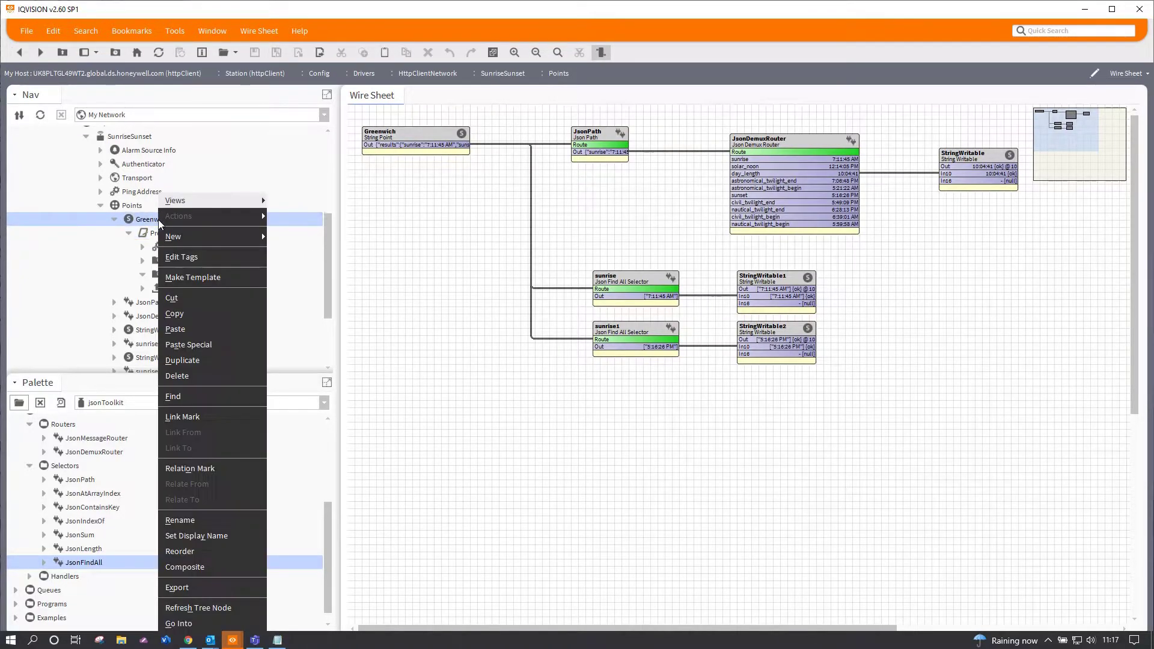
{"action": "mouse_move", "coordinate": [220, 202]}
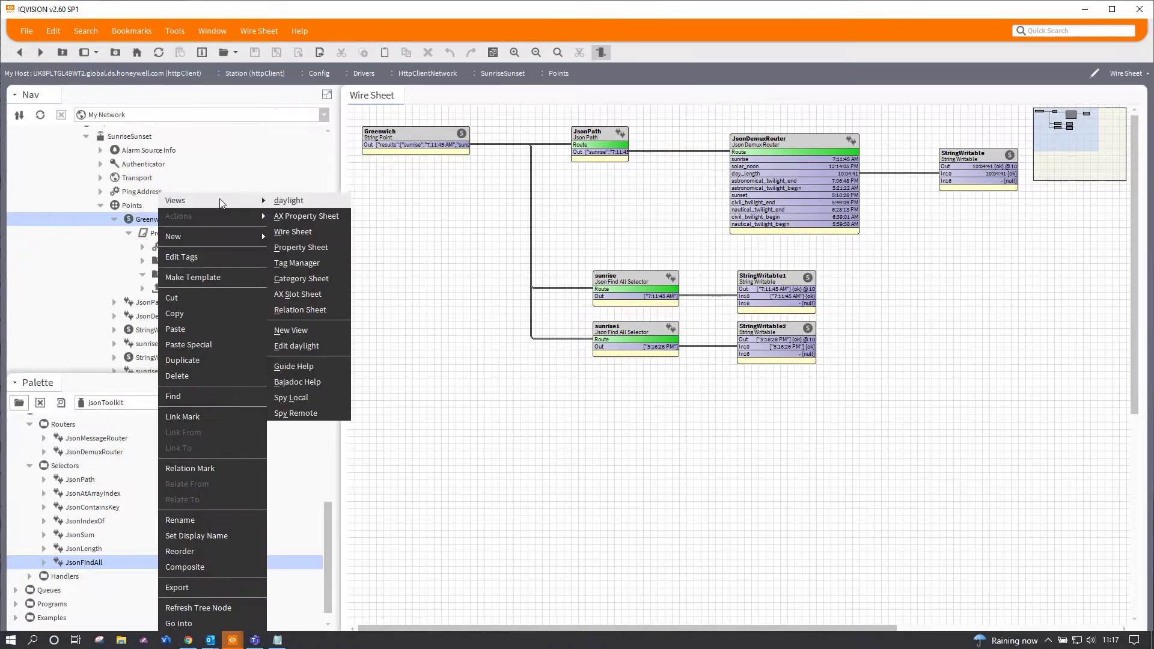
{"action": "left_click", "coordinate": [290, 329]}
{"action": "left_click", "coordinate": [550, 395]}
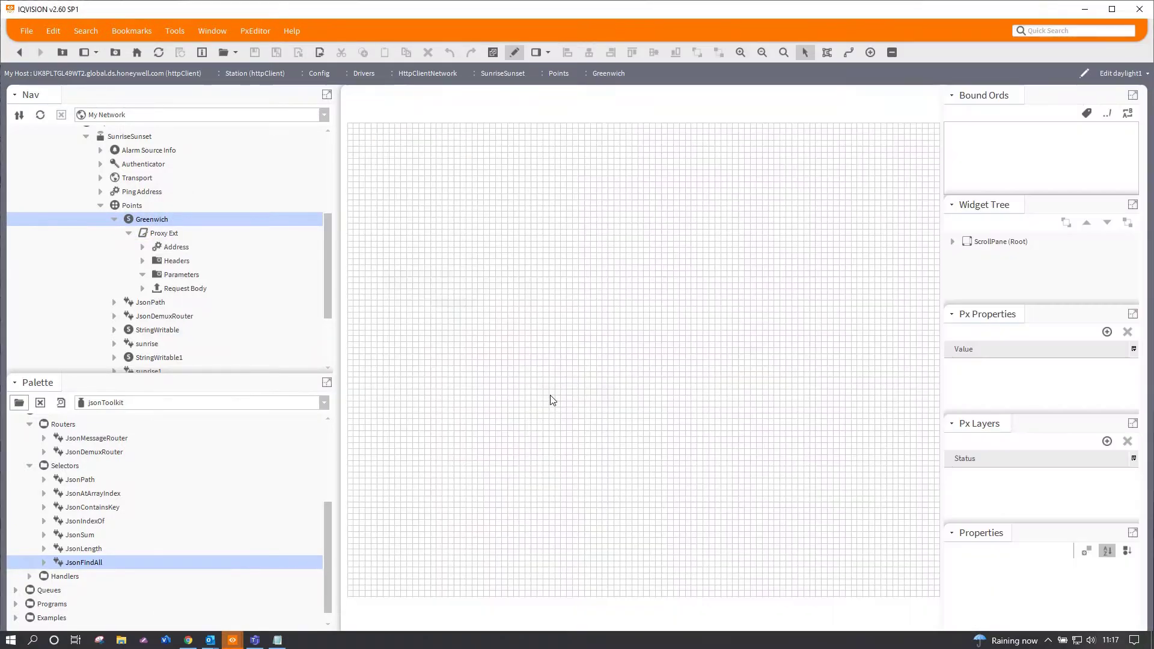
{"action": "scroll", "coordinate": [227, 315], "scroll_direction": "down", "scroll_amount": 3}
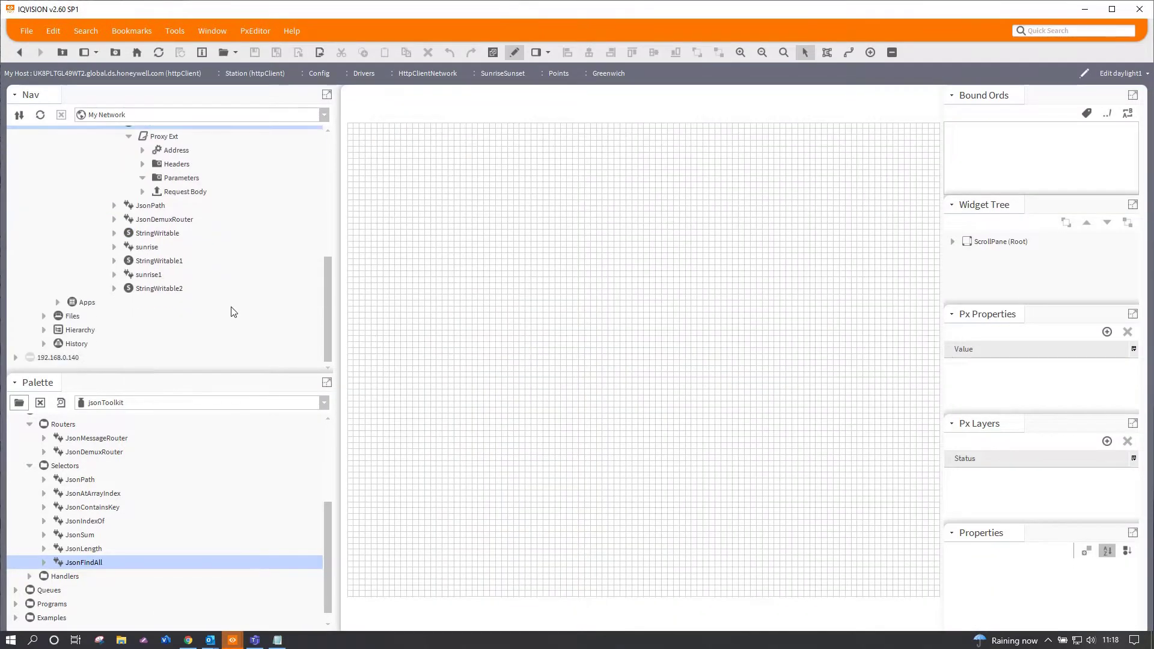
Add bound labels for StringWritable2, StringWritable1 and StringWritable, widened and stacked in a column.
{"action": "left_click_drag", "start_coordinate": [149, 289], "coordinate": [576, 387]}
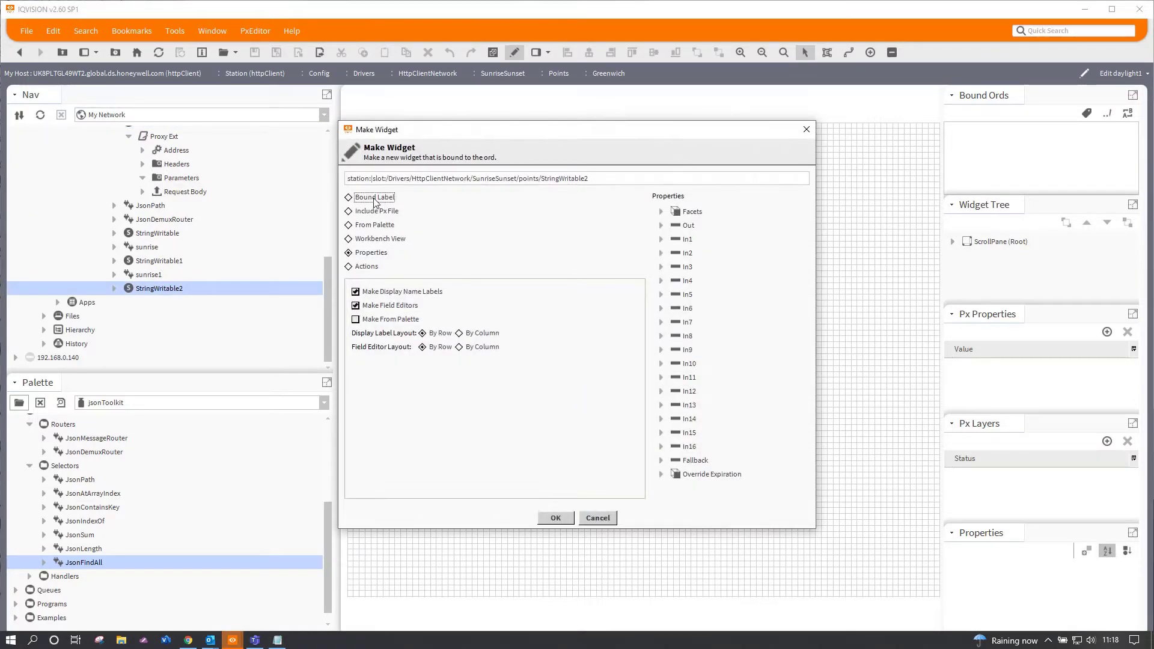
{"action": "left_click", "coordinate": [372, 197]}
{"action": "left_click", "coordinate": [554, 518]}
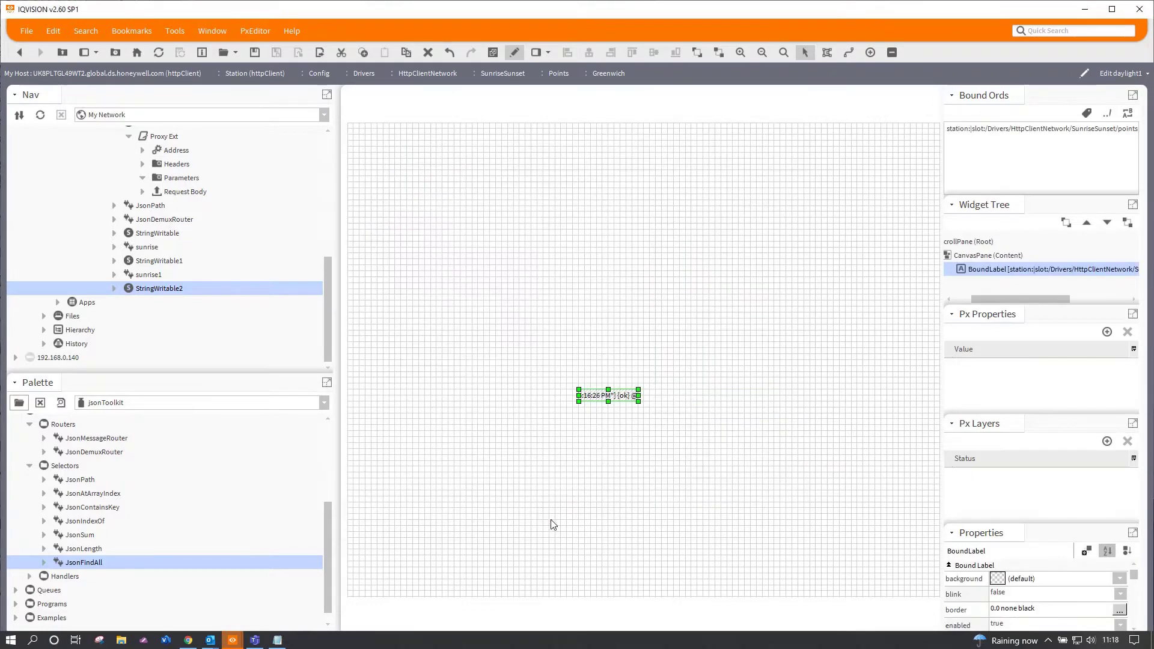
{"action": "left_click_drag", "start_coordinate": [578, 396], "coordinate": [532, 396]}
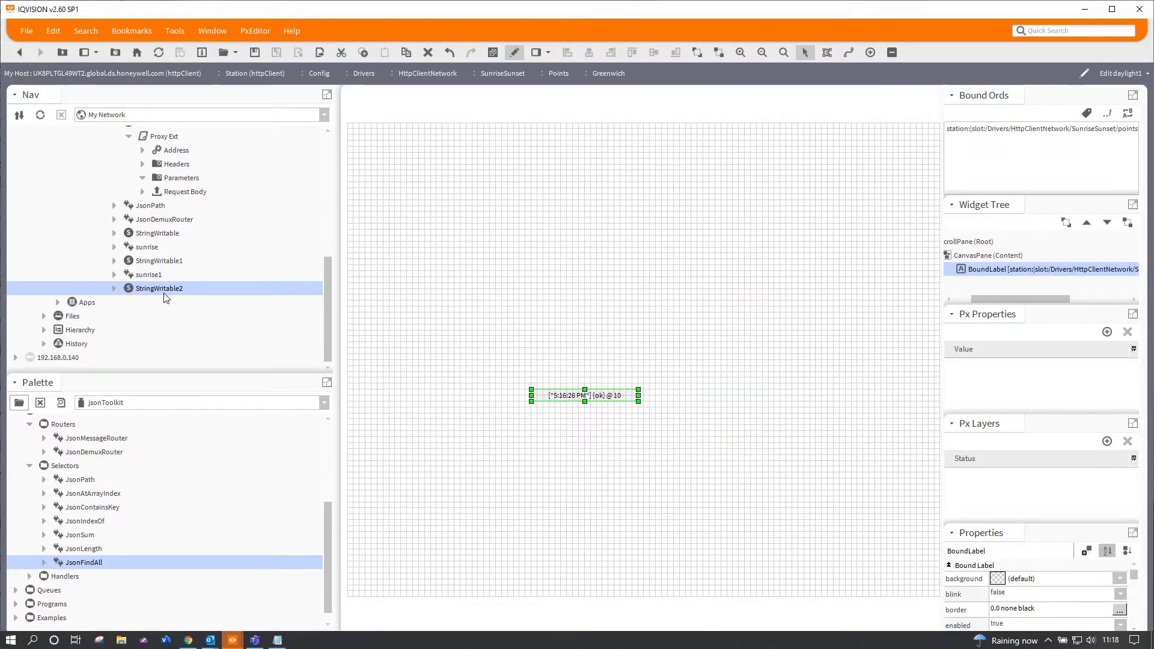
{"action": "left_click_drag", "start_coordinate": [153, 262], "coordinate": [650, 290]}
{"action": "left_click", "coordinate": [552, 566]}
{"action": "left_click_drag", "start_coordinate": [157, 234], "coordinate": [602, 252]}
{"action": "left_click", "coordinate": [552, 564]}
{"action": "left_click_drag", "start_coordinate": [612, 394], "coordinate": [625, 311]}
{"action": "left_click", "coordinate": [614, 404]}
Switch daylight1 to Px Viewer to see 10:04:41, 7:11:45 AM and 5:16:26 PM.
{"action": "left_click", "coordinate": [514, 52]}
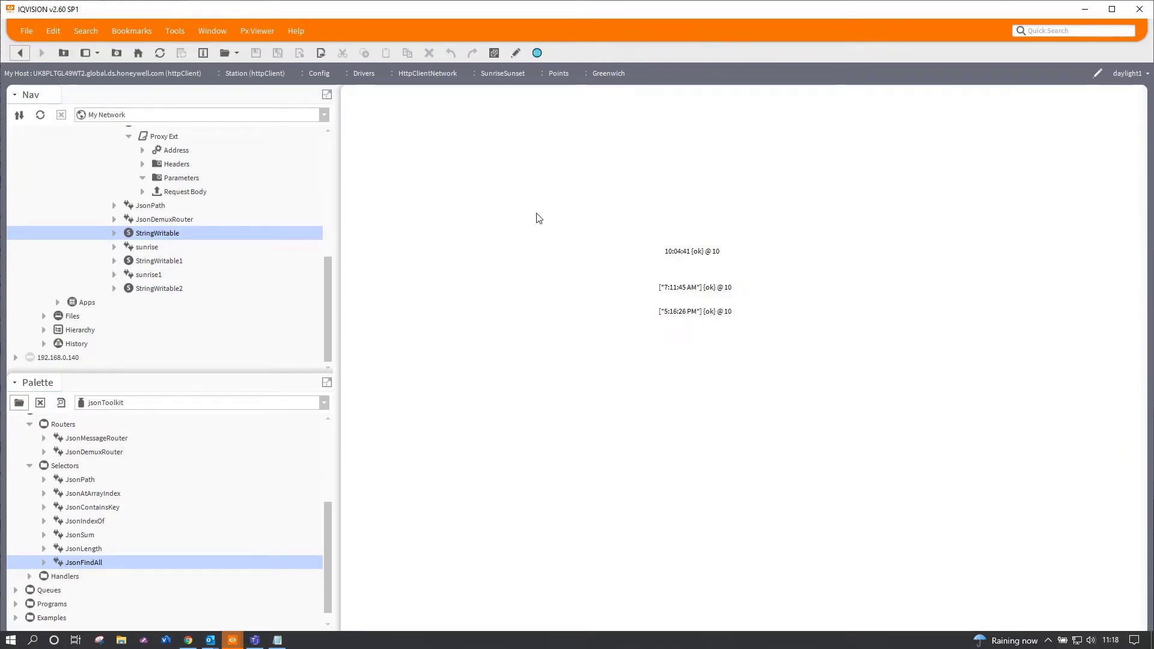
{"action": "left_click_drag", "start_coordinate": [327, 524], "coordinate": [318, 446]}
{"action": "scroll", "coordinate": [217, 512], "scroll_direction": "down", "scroll_amount": 3}
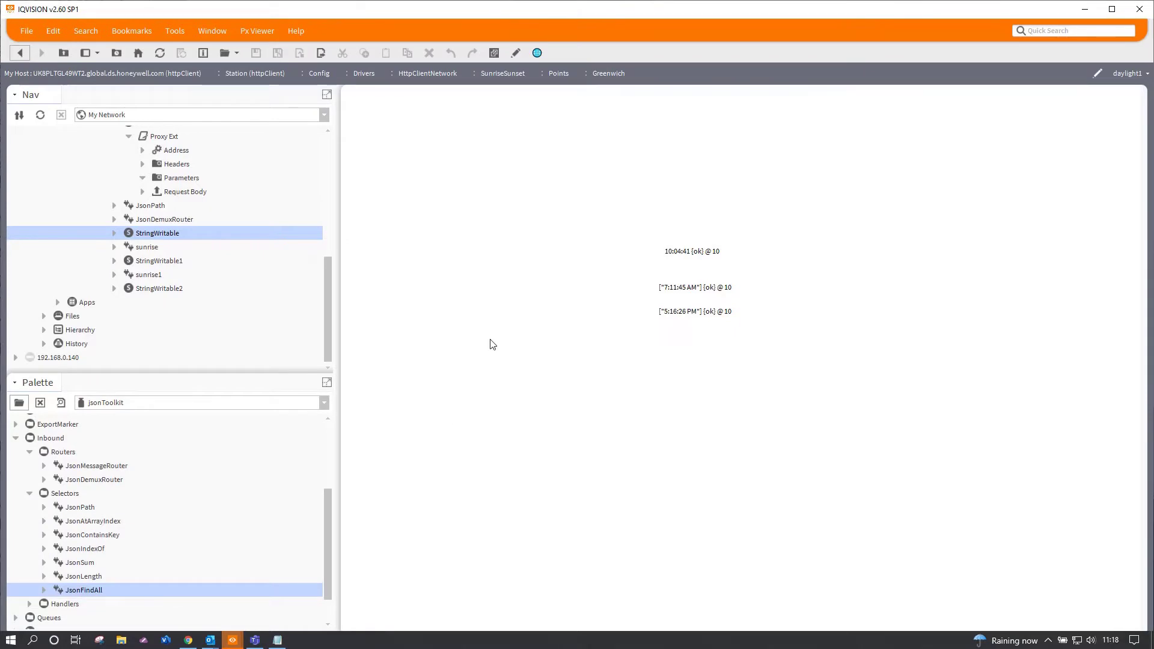